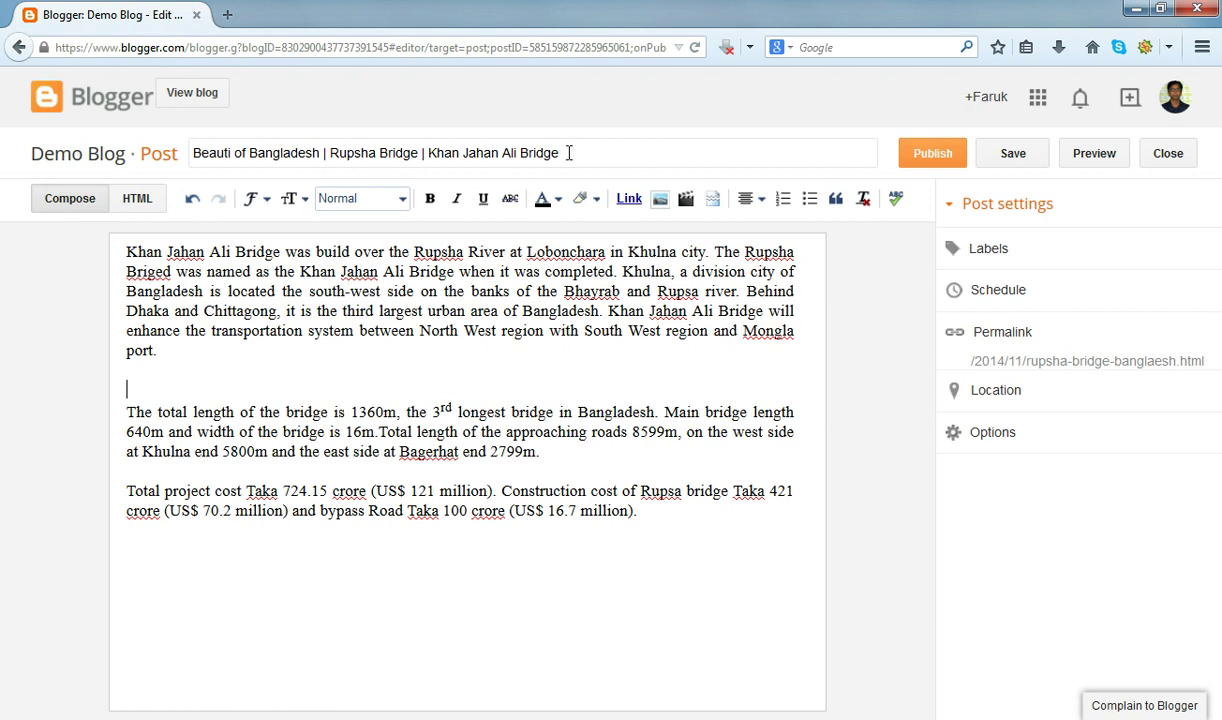
{"action": "left_click_drag", "start_coordinate": [536, 147], "coordinate": [568, 153]}
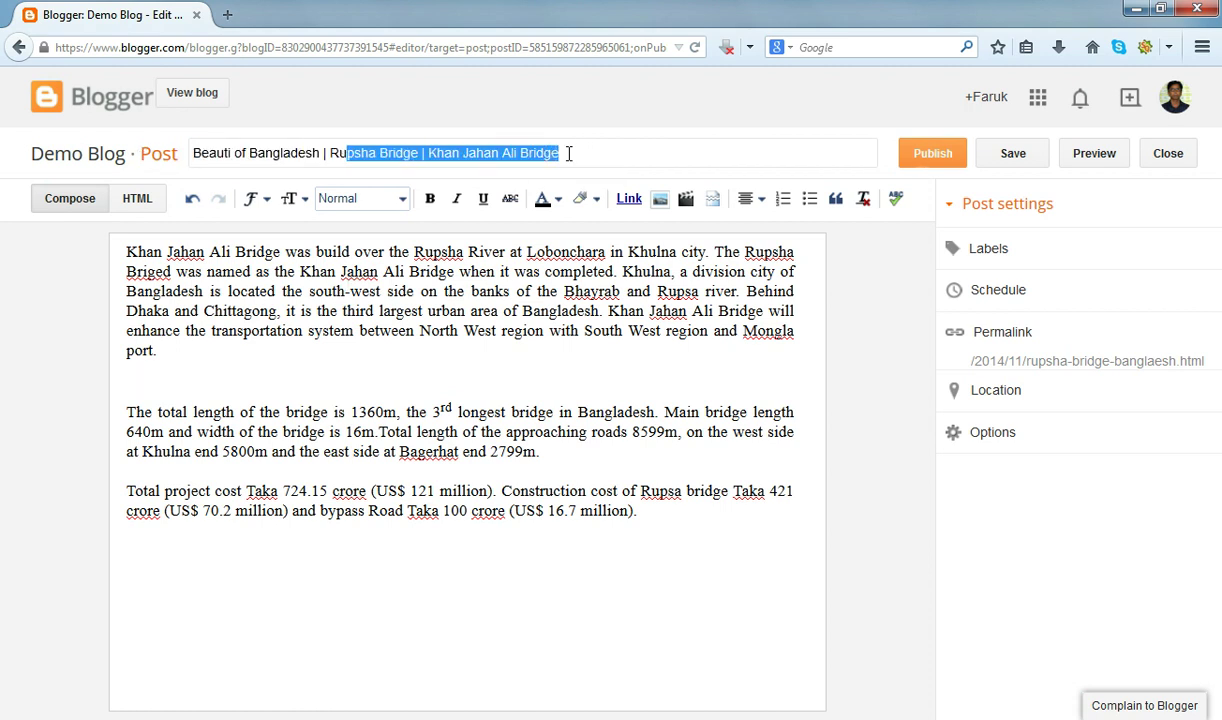
{"action": "left_click", "coordinate": [570, 153]}
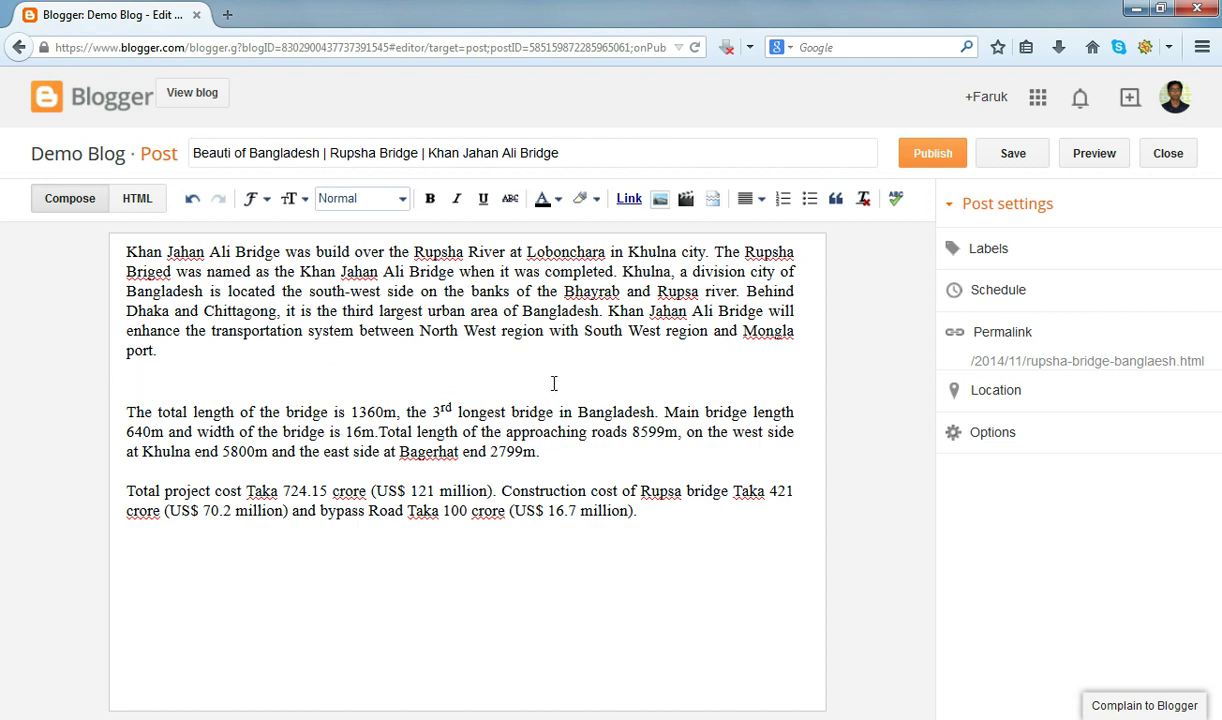
Step: Switch to Photoshop and resize the rupsha-bridge.jpg image to a width of 980 pixels with proportions constrained
{"action": "key", "text": "alt+Tab"}
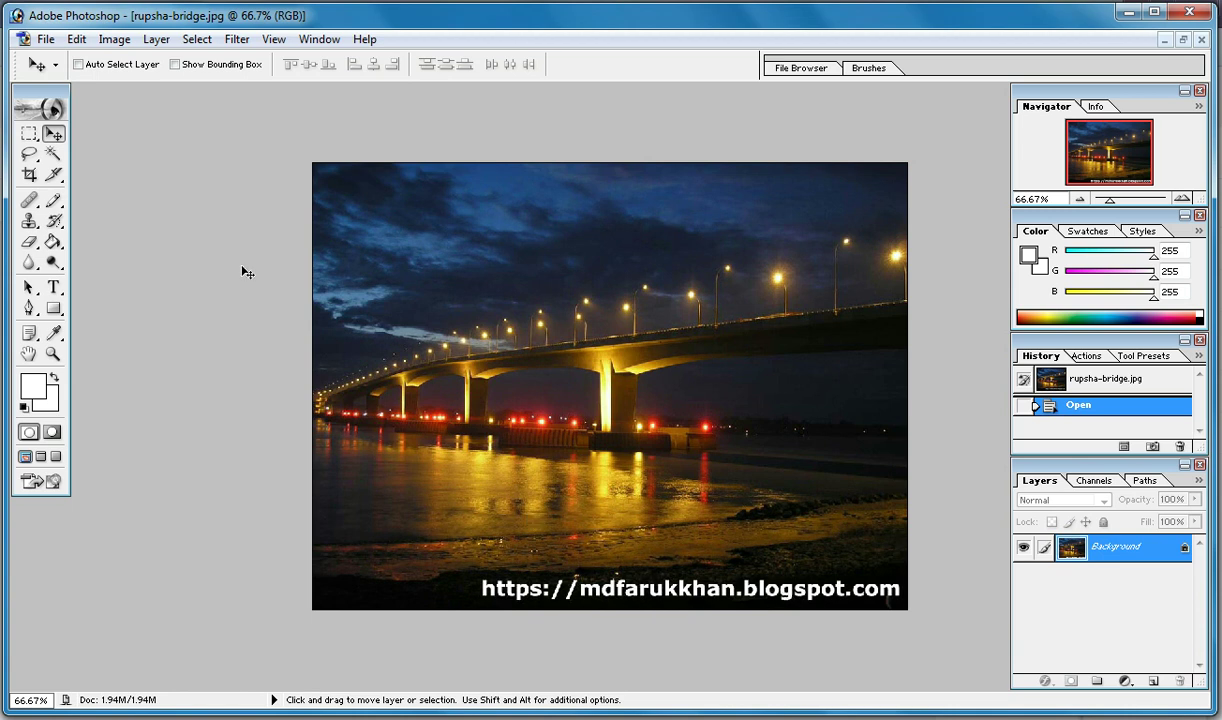
{"action": "left_click", "coordinate": [76, 40]}
{"action": "mouse_move", "coordinate": [108, 40]}
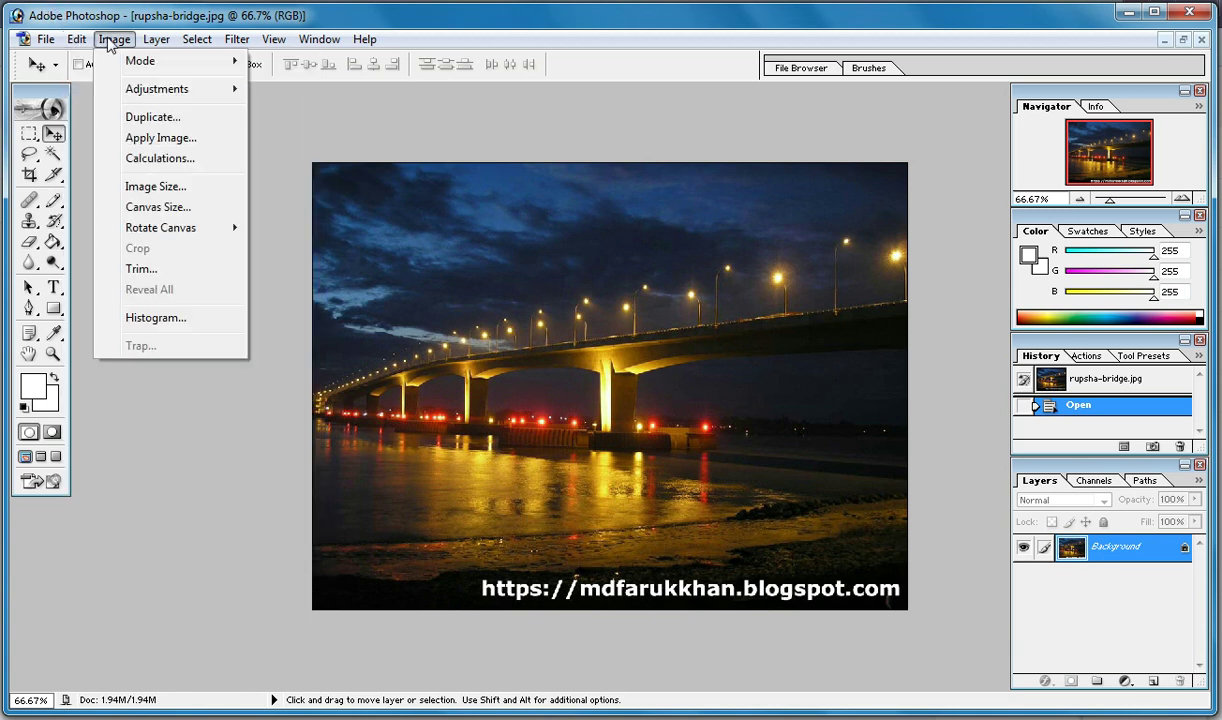
{"action": "left_click", "coordinate": [134, 186]}
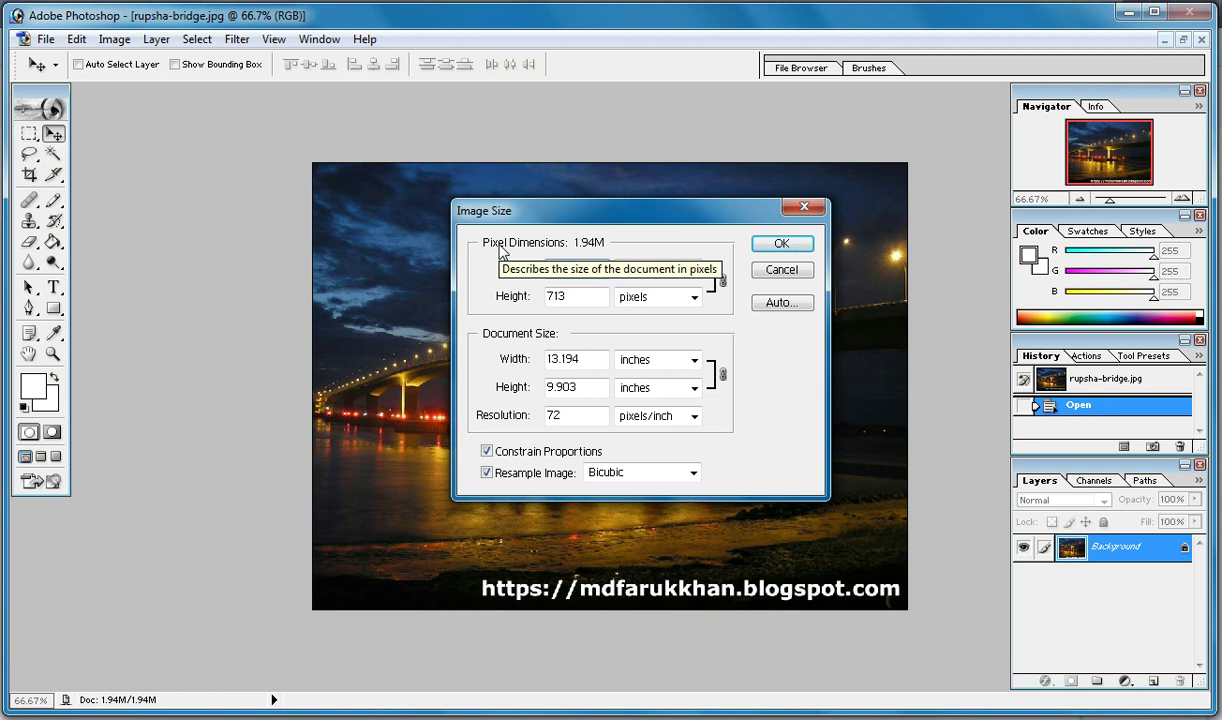
{"action": "type", "text": "1"}
{"action": "key", "text": "BackSpace"}
{"action": "type", "text": "980"}
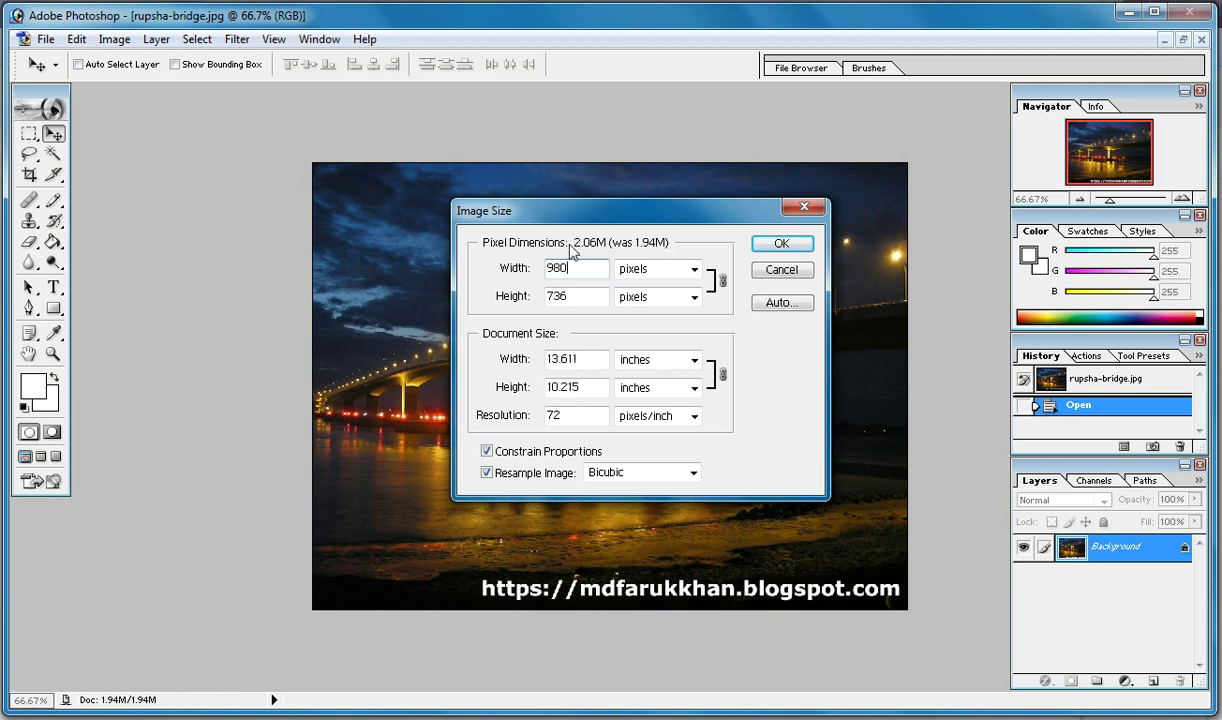
{"action": "left_click", "coordinate": [776, 244]}
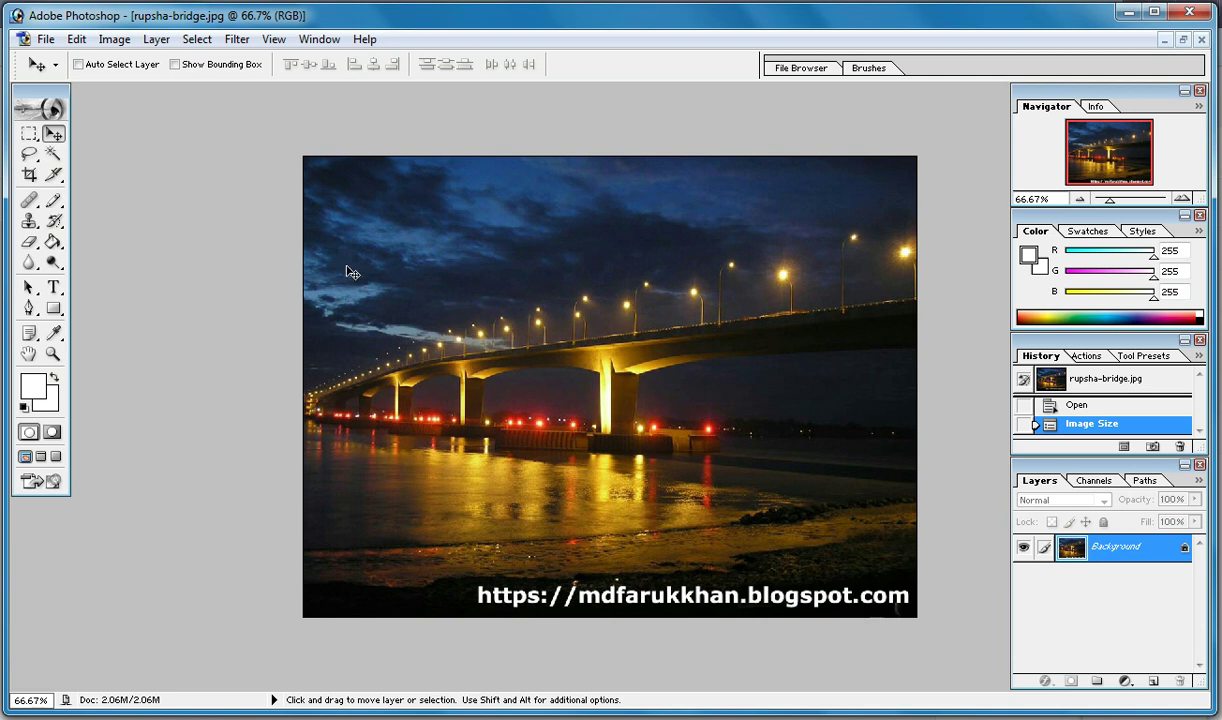
Step: Save the resized image as a JPEG named rupsha-bridge in the Blog folder, one level above New folder
{"action": "left_click", "coordinate": [45, 39]}
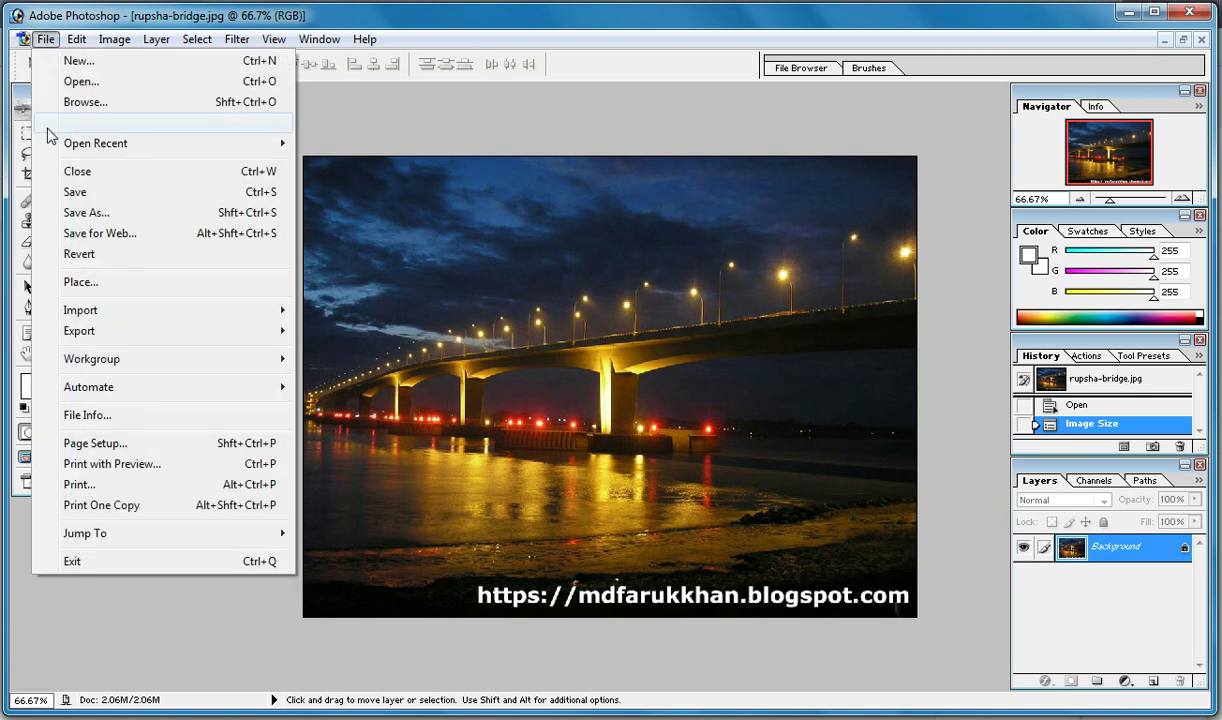
{"action": "left_click", "coordinate": [86, 212]}
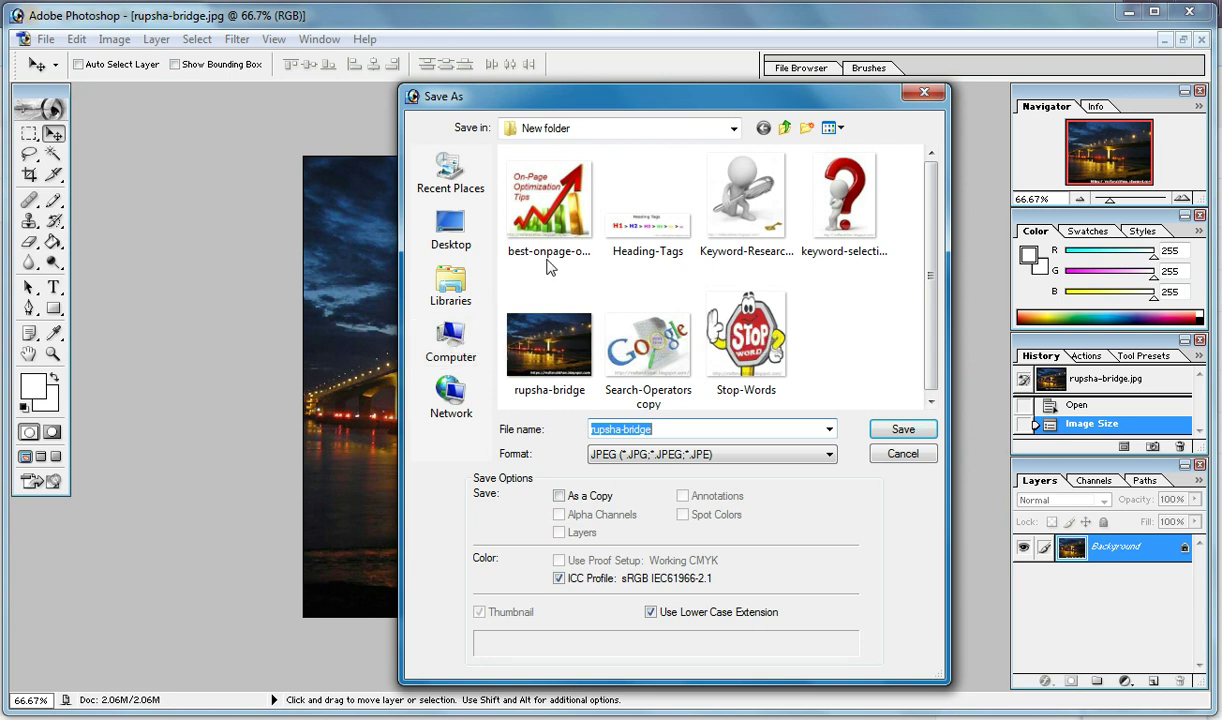
{"action": "left_click", "coordinate": [785, 129]}
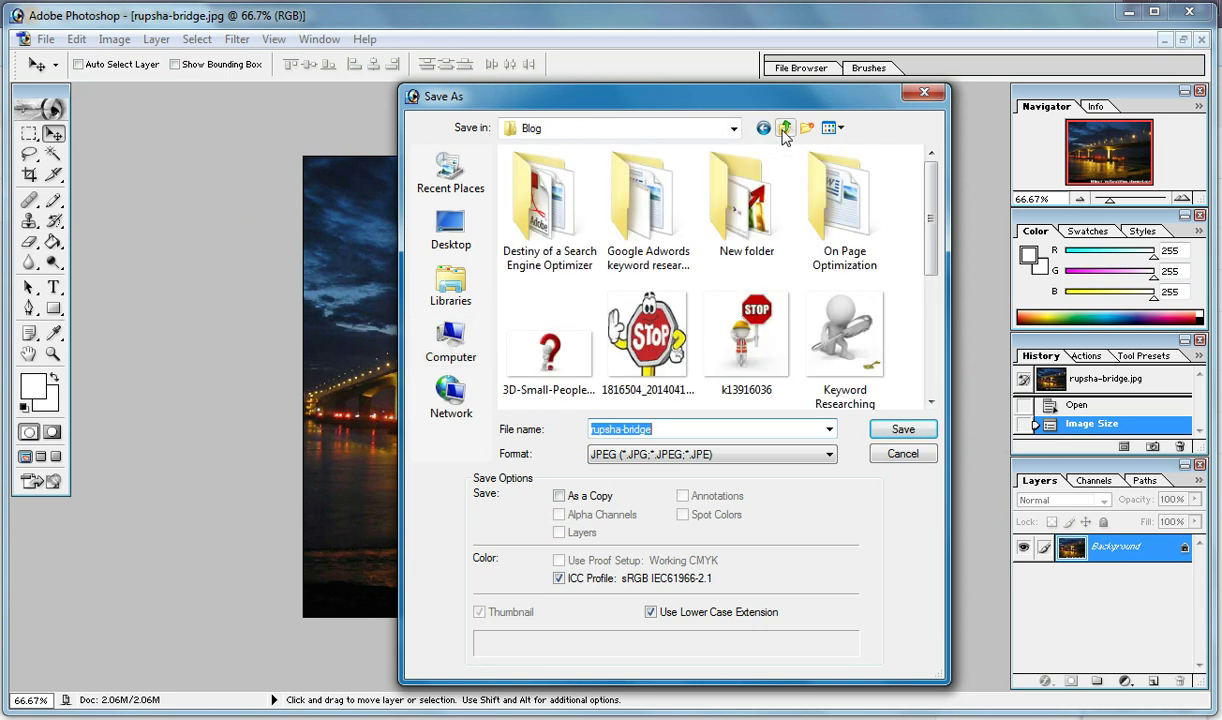
{"action": "left_click", "coordinate": [695, 429]}
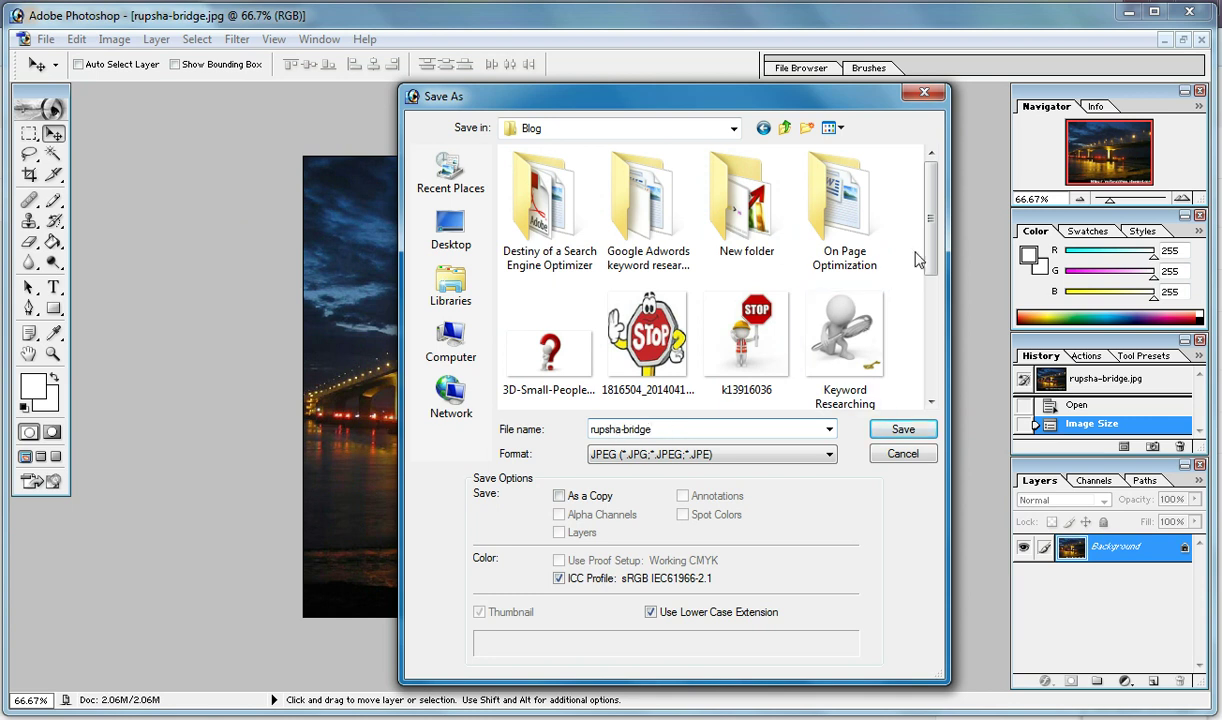
{"action": "scroll", "coordinate": [918, 260], "scroll_direction": "down", "scroll_amount": 5}
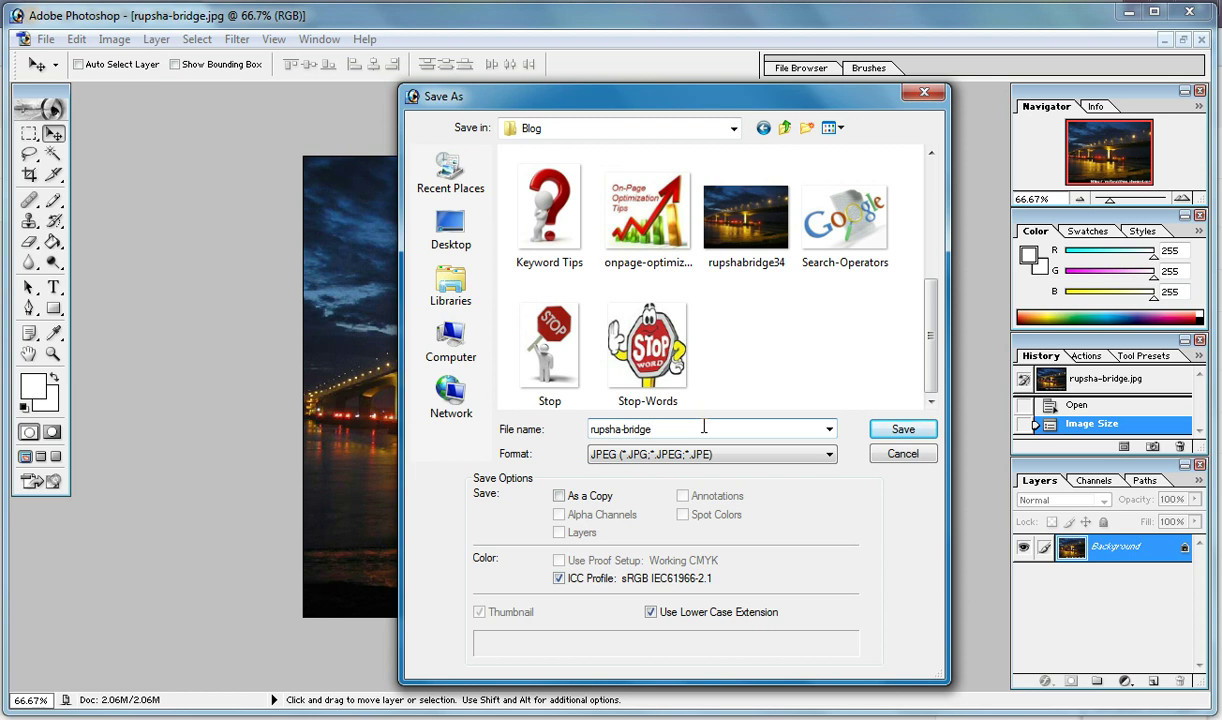
{"action": "left_click", "coordinate": [652, 454]}
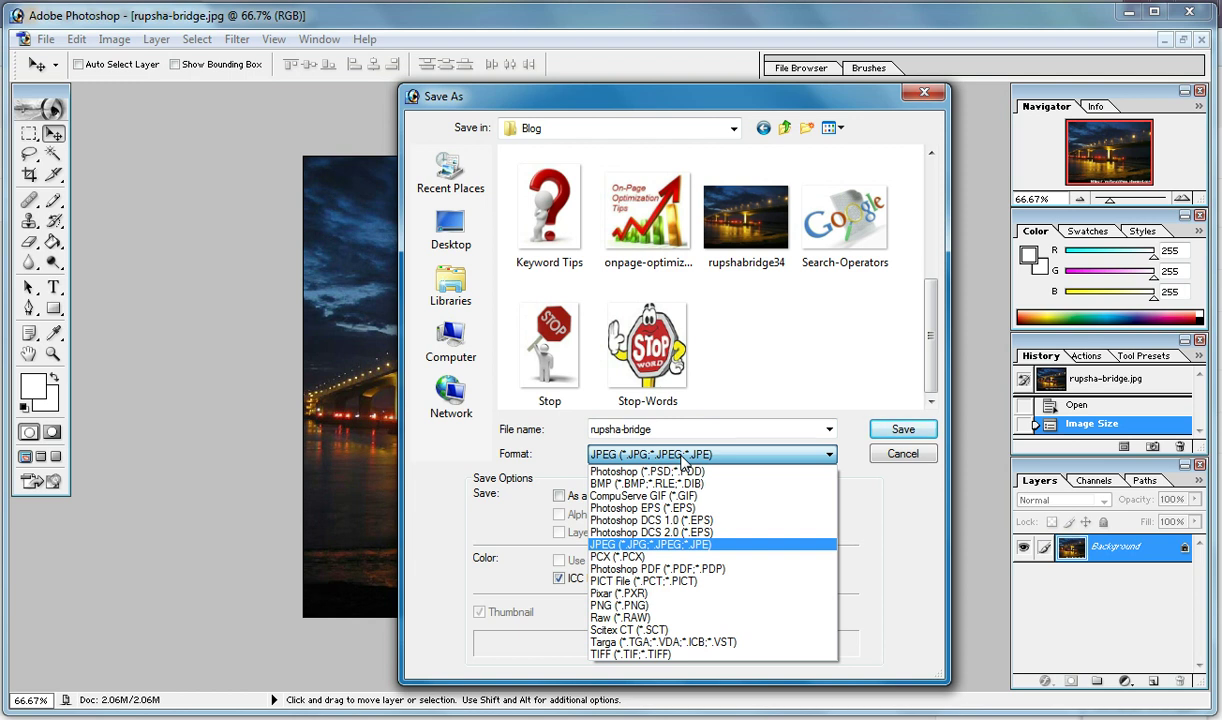
{"action": "left_click", "coordinate": [683, 459]}
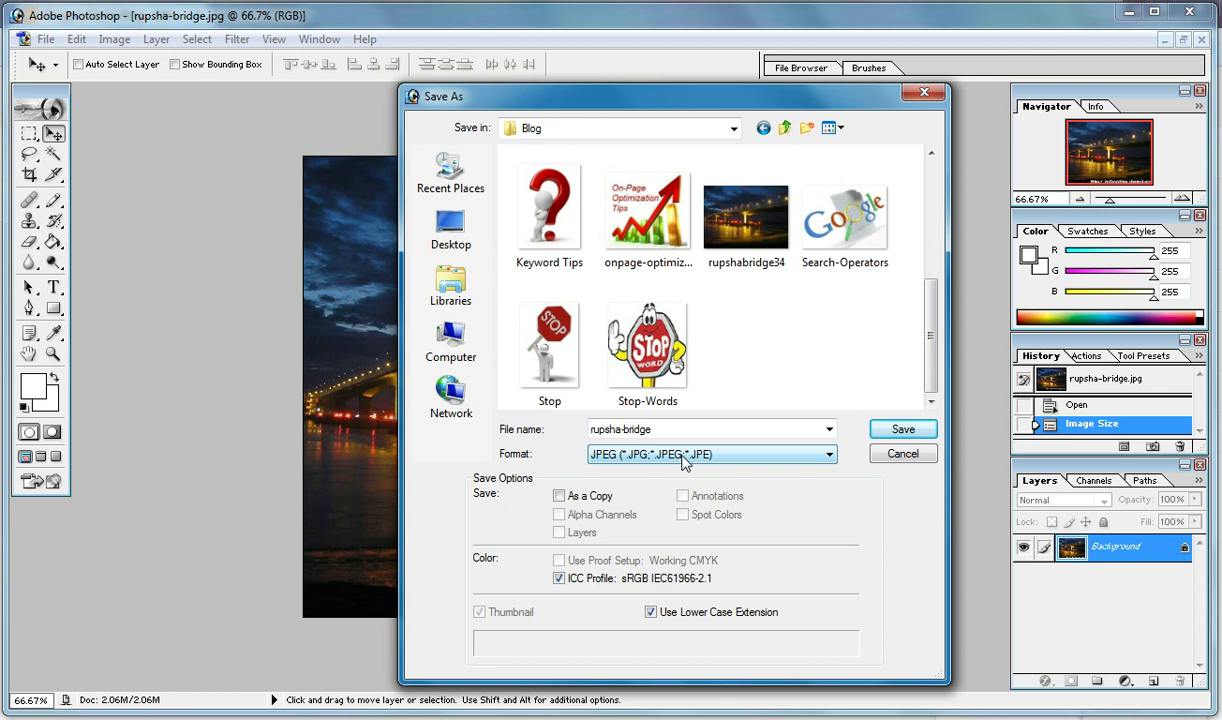
{"action": "left_click", "coordinate": [645, 429]}
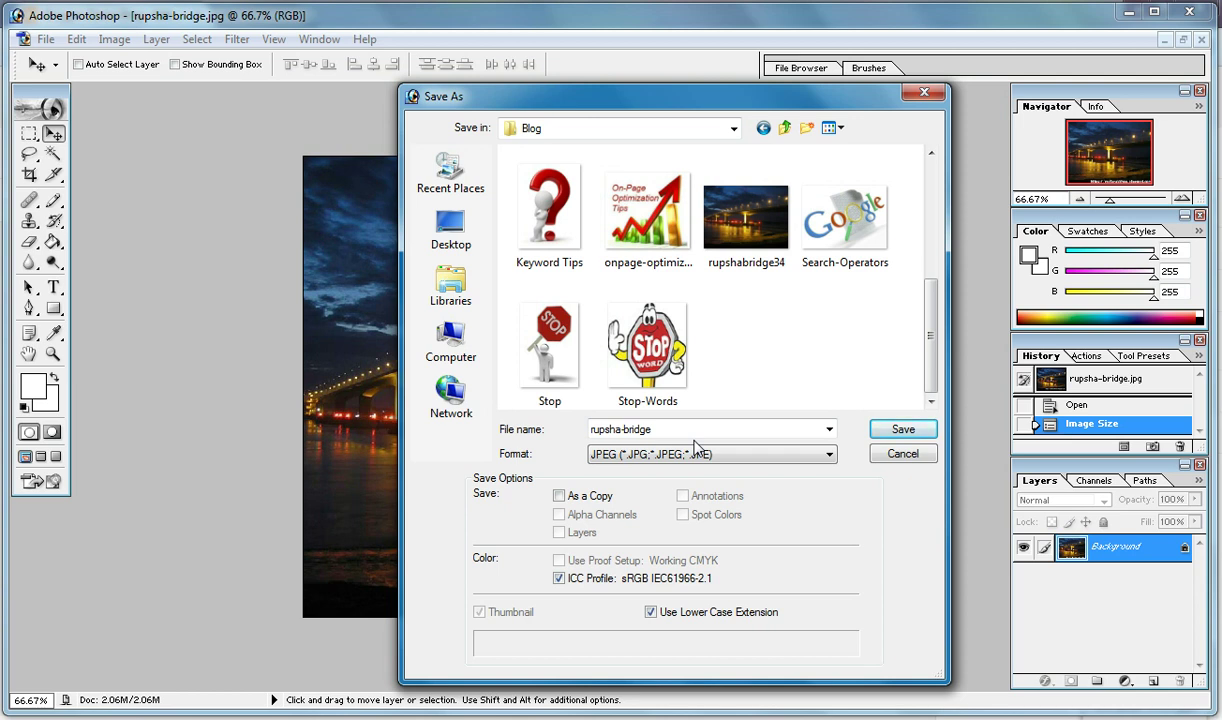
{"action": "left_click", "coordinate": [889, 441]}
{"action": "left_click", "coordinate": [778, 226]}
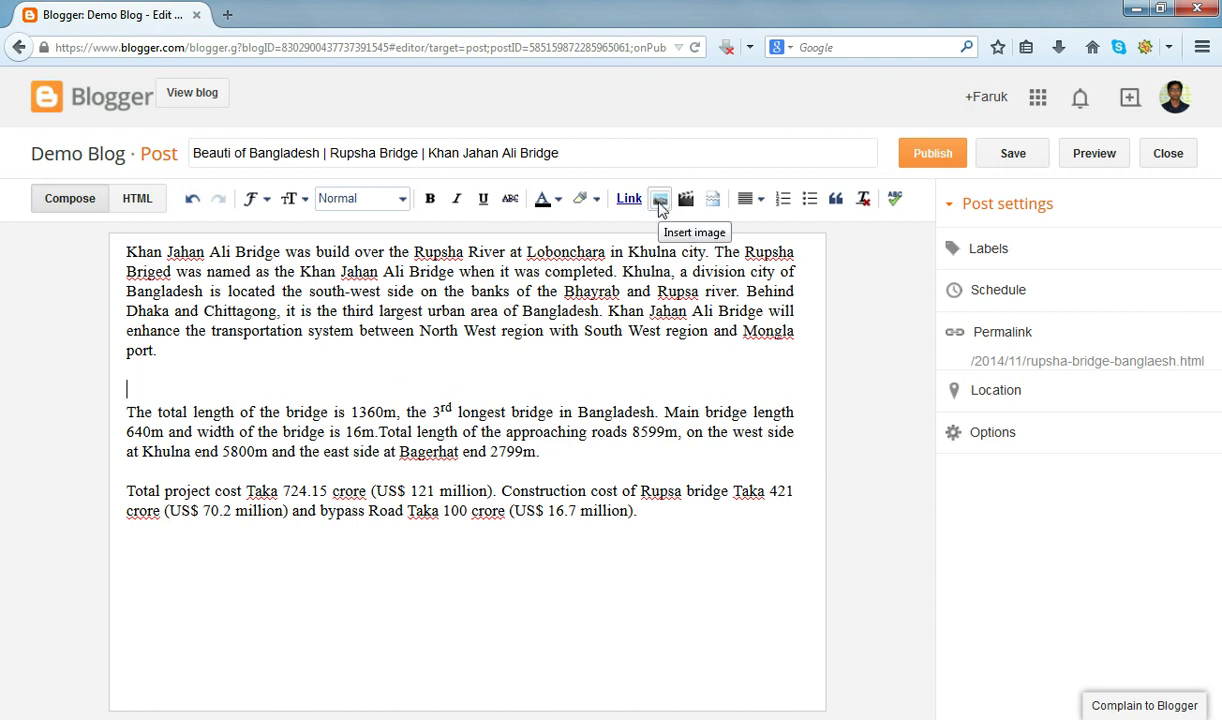
Step: In the Blogger post, upload the rupsha-bridge image from the Blog folder and insert it between the first two paragraphs
{"action": "left_click", "coordinate": [660, 200]}
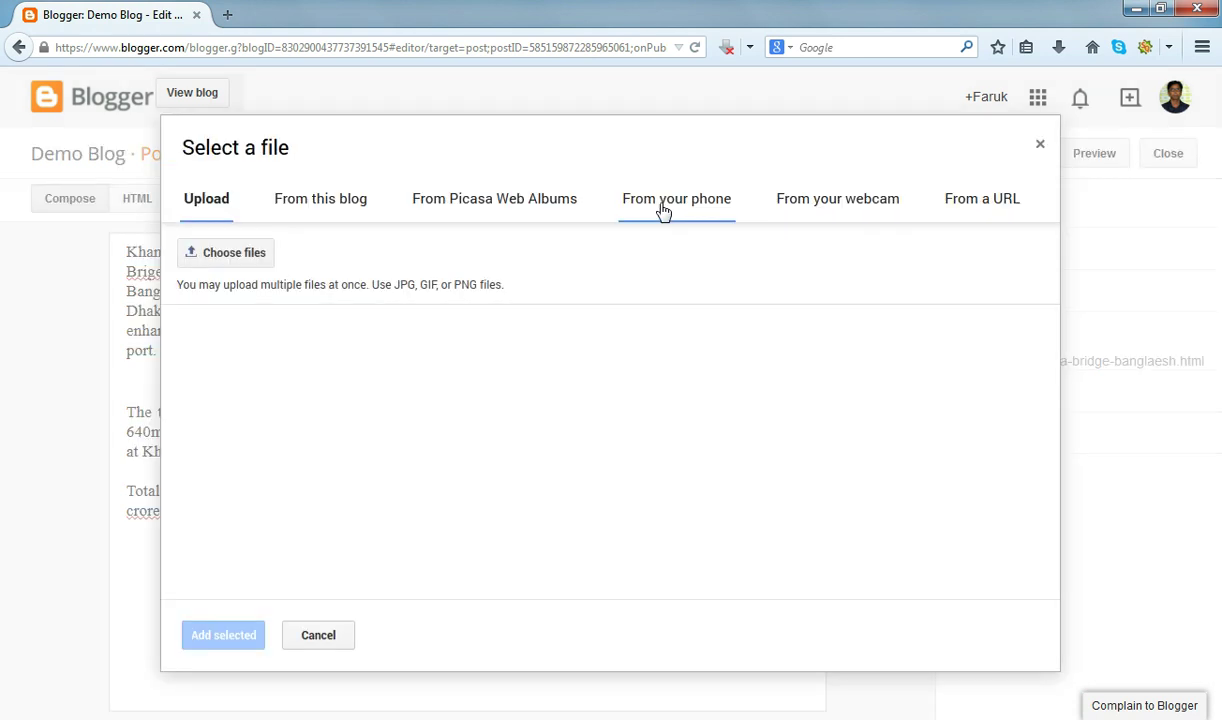
{"action": "left_click", "coordinate": [226, 258]}
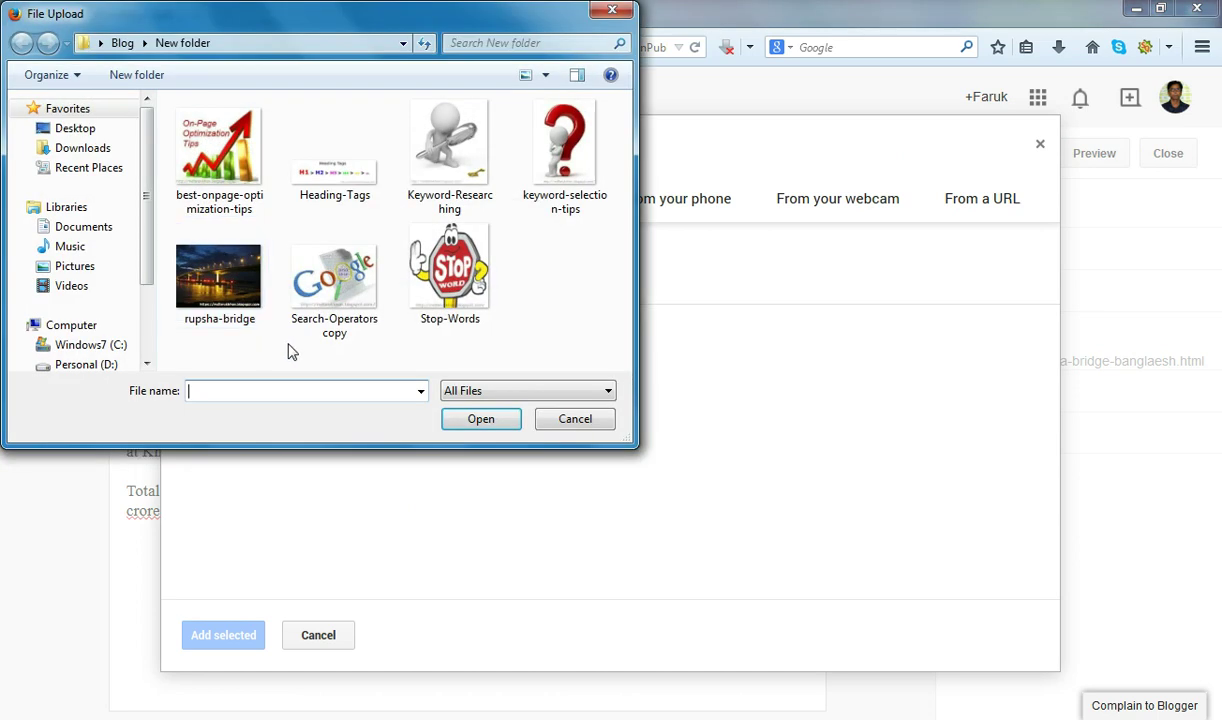
{"action": "left_click", "coordinate": [122, 43]}
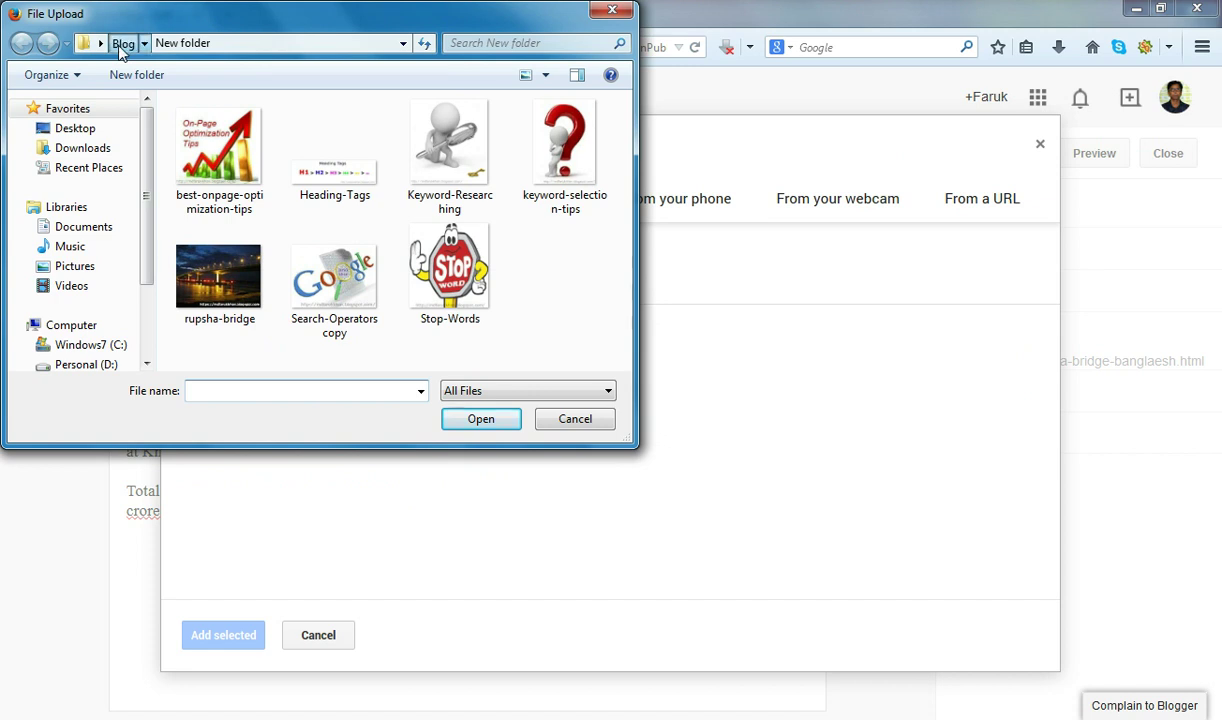
{"action": "left_click_drag", "start_coordinate": [622, 148], "coordinate": [627, 270]}
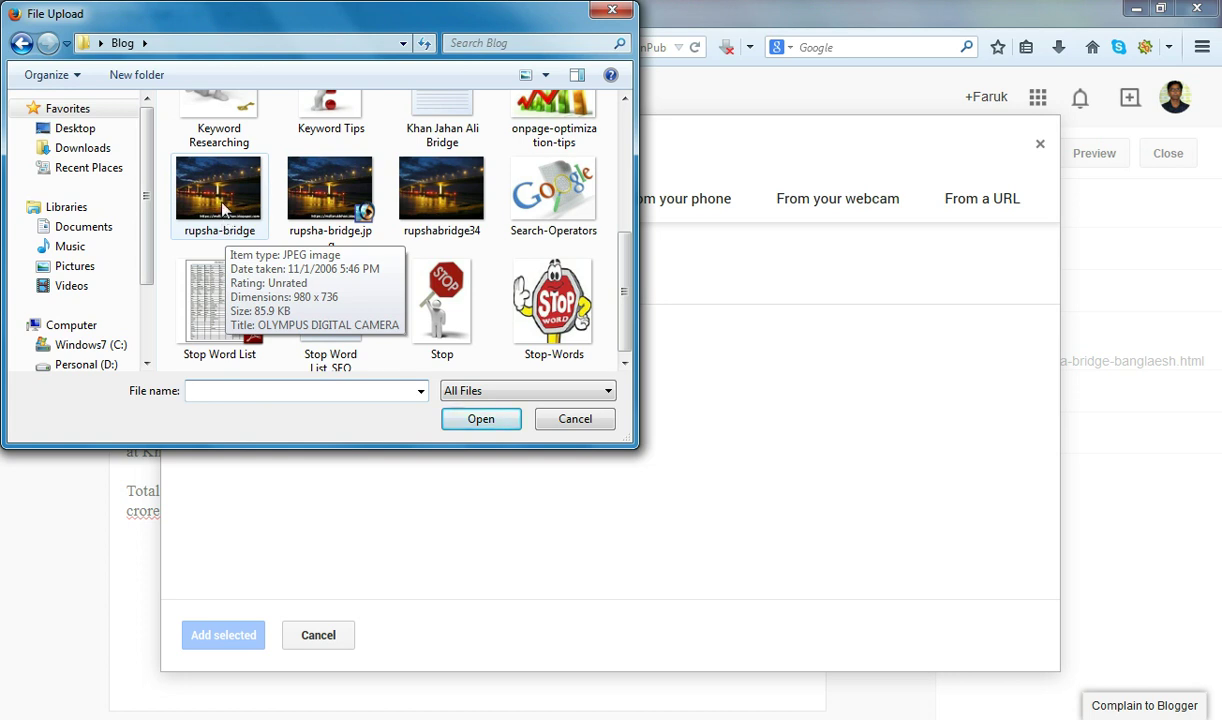
{"action": "double_click", "coordinate": [222, 200]}
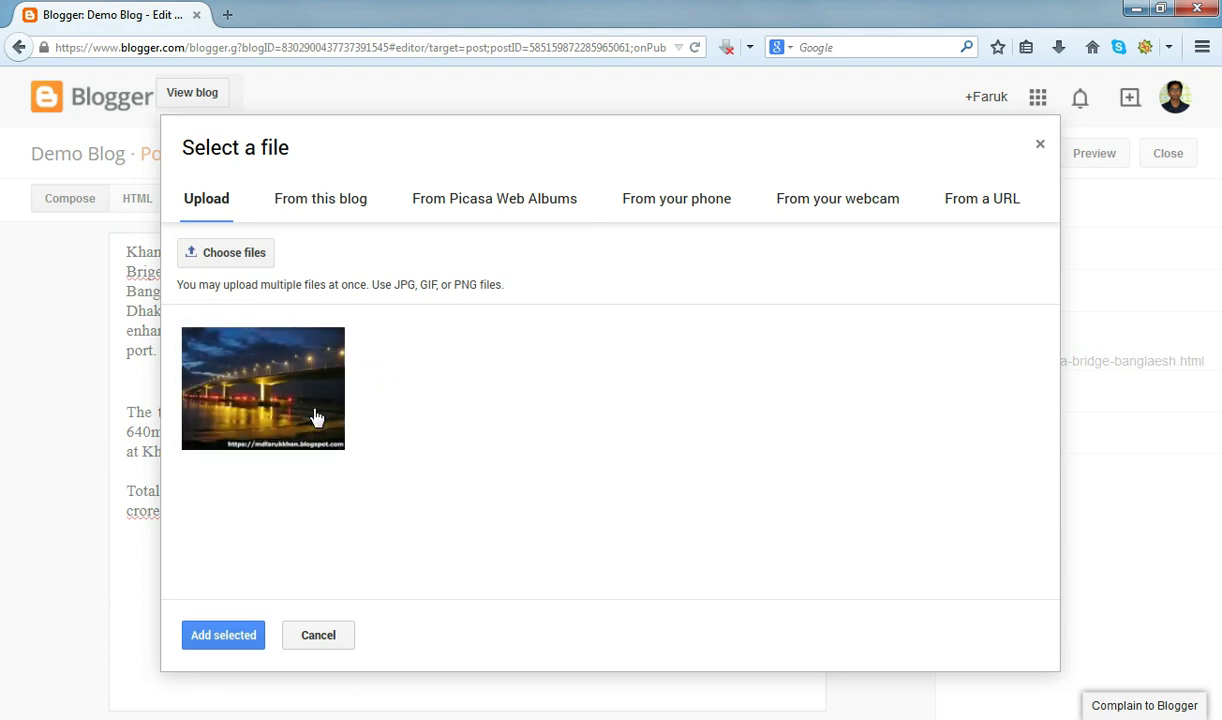
{"action": "double_click", "coordinate": [312, 408]}
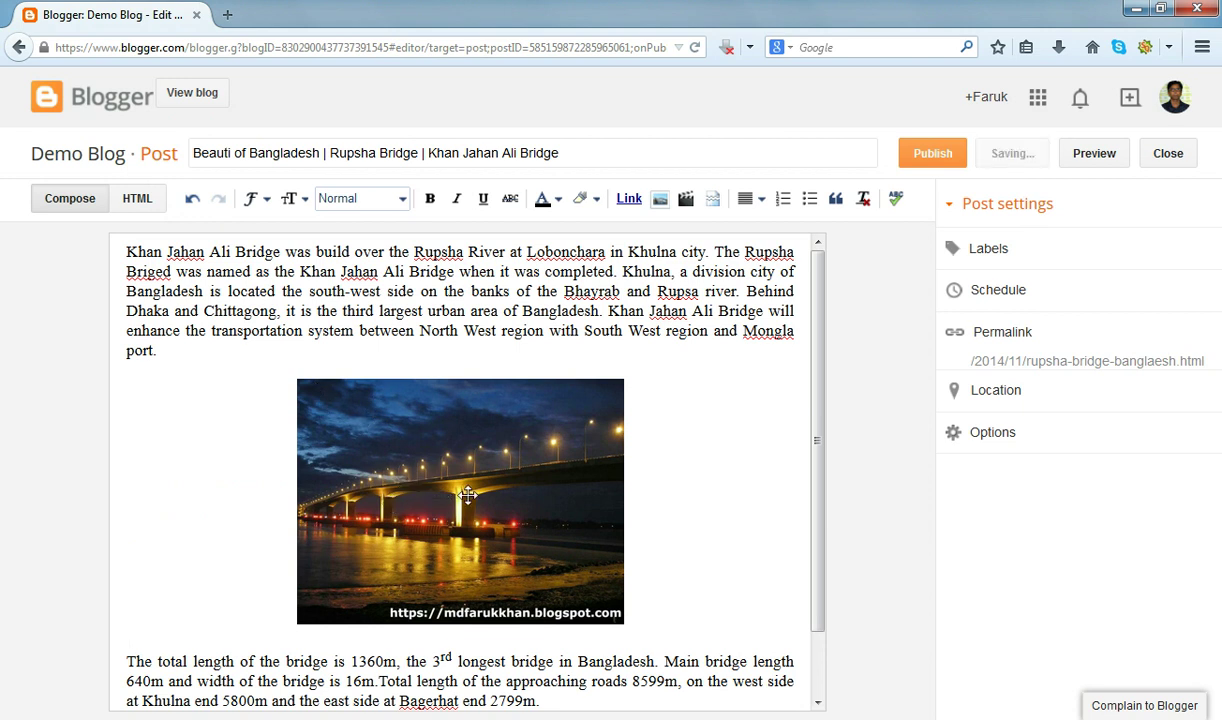
Step: Add the caption "Rupsha Bridge" to the inserted bridge image
{"action": "left_click", "coordinate": [465, 495]}
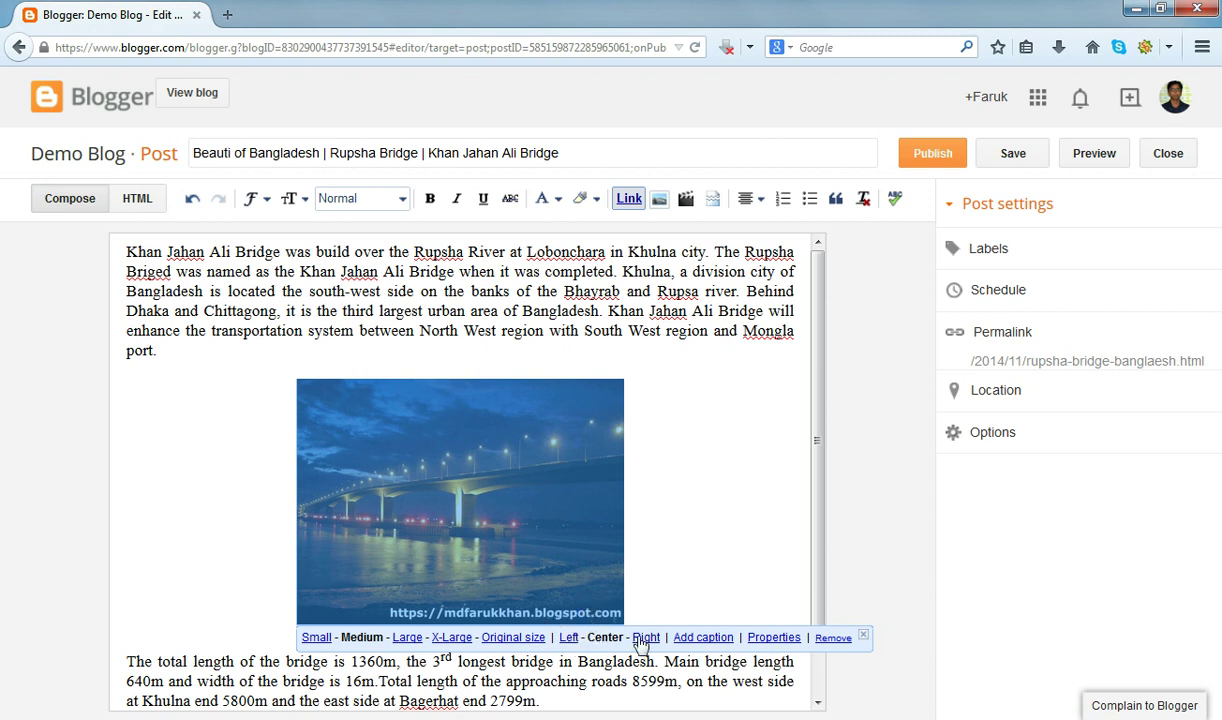
{"action": "left_click", "coordinate": [705, 648]}
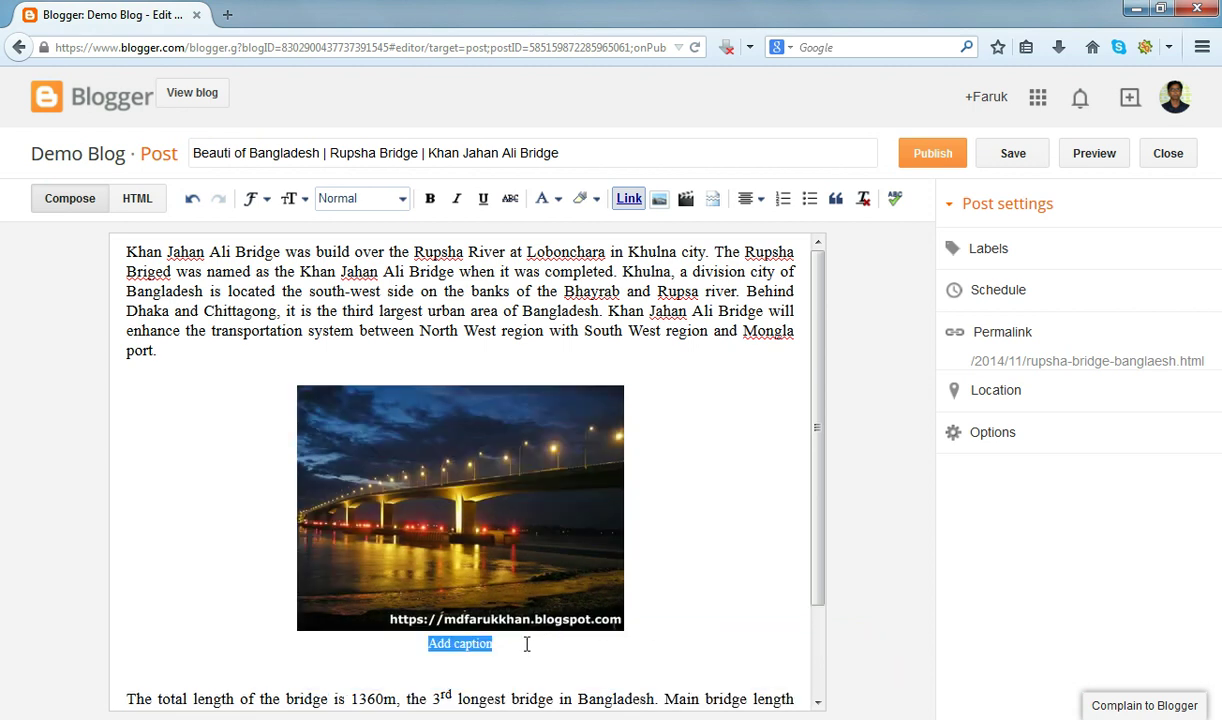
{"action": "type", "text": "Rup"}
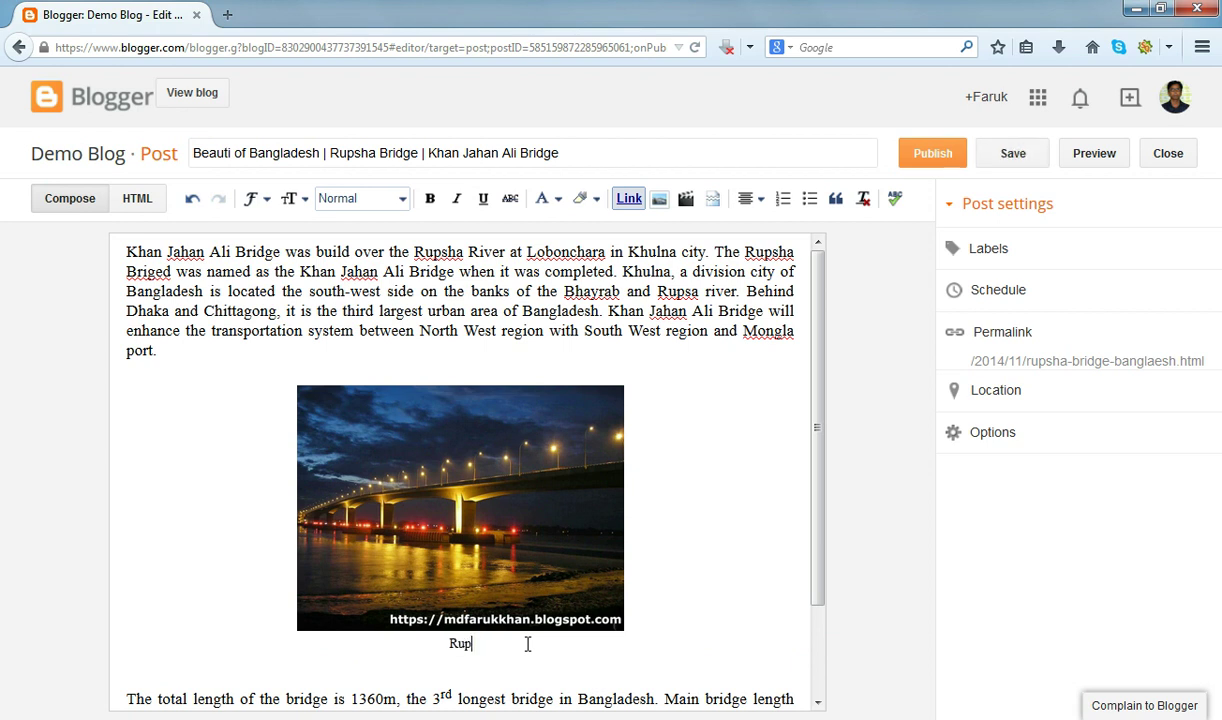
{"action": "type", "text": "sha Bridge"}
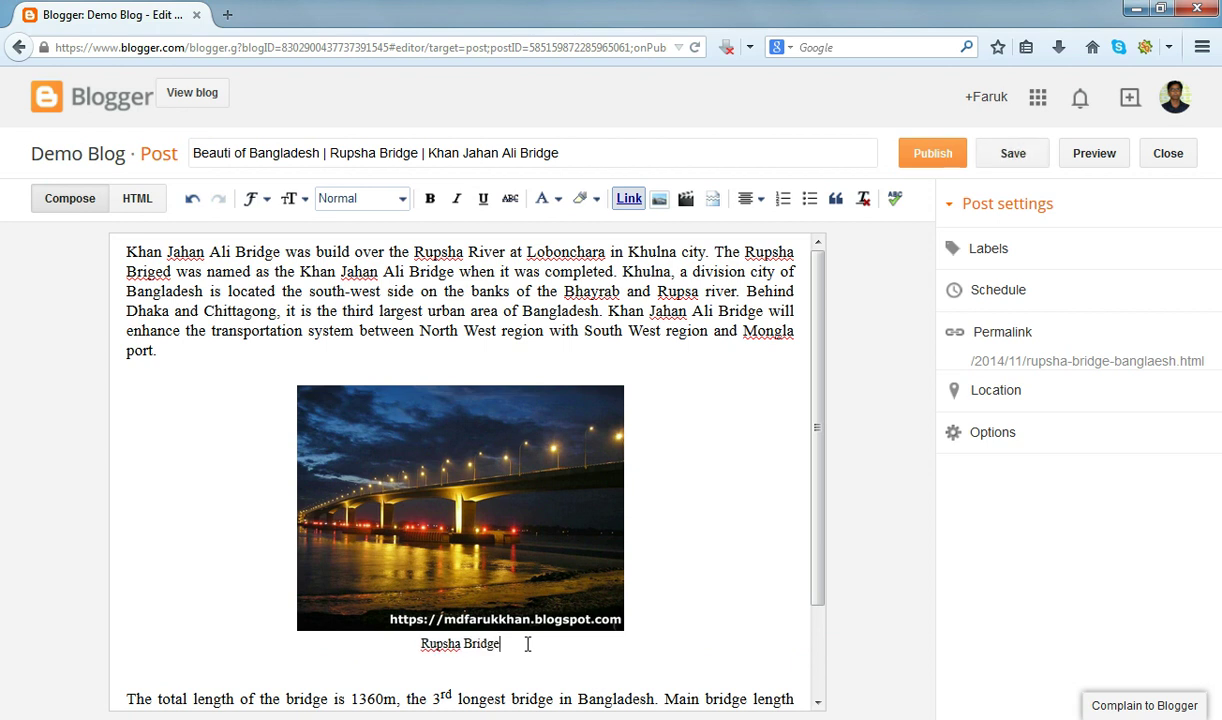
Step: Set the bridge image's title text to "This image is about Rupsha Bridge in Bangladesh" and its alt text to "rupsha bridge"
{"action": "left_click", "coordinate": [556, 529]}
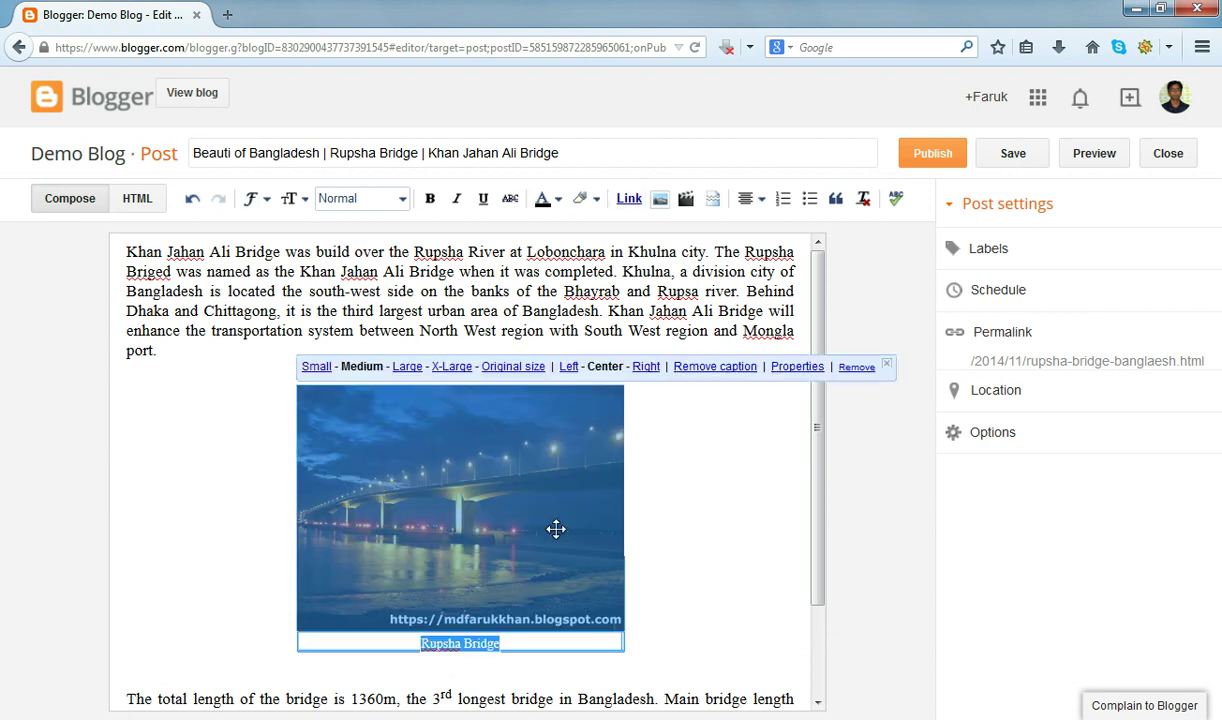
{"action": "left_click", "coordinate": [797, 367]}
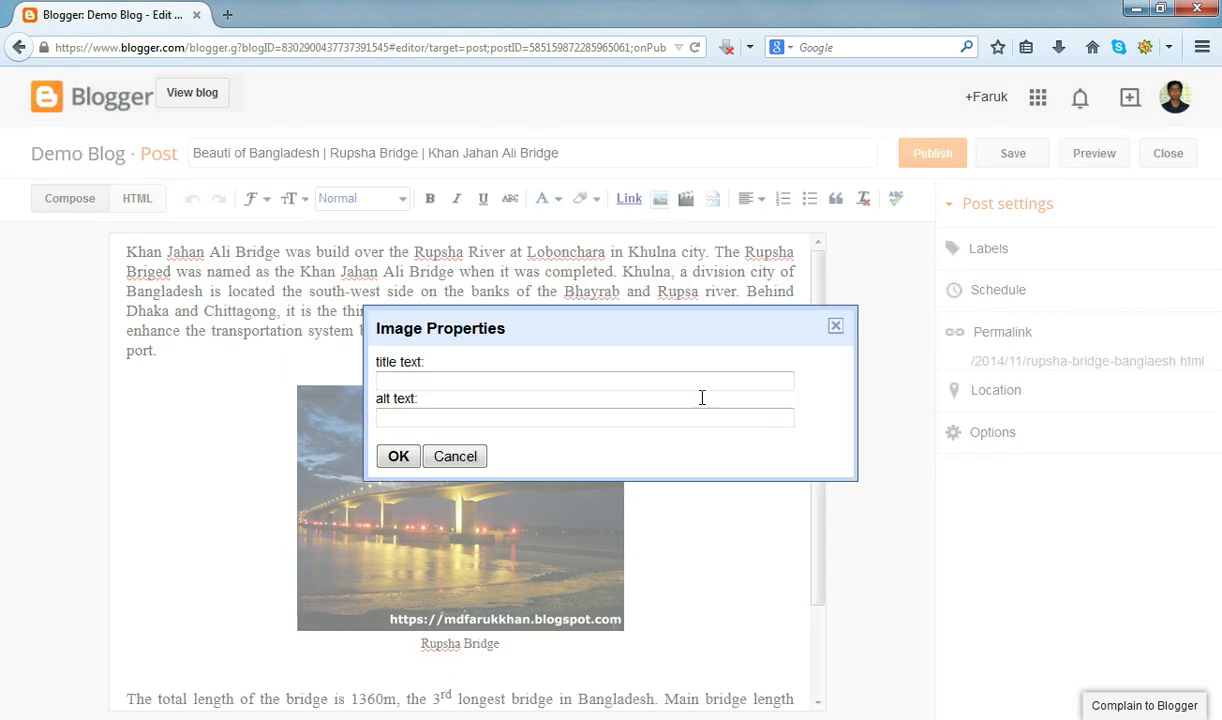
{"action": "left_click", "coordinate": [437, 380]}
{"action": "left_click", "coordinate": [406, 418]}
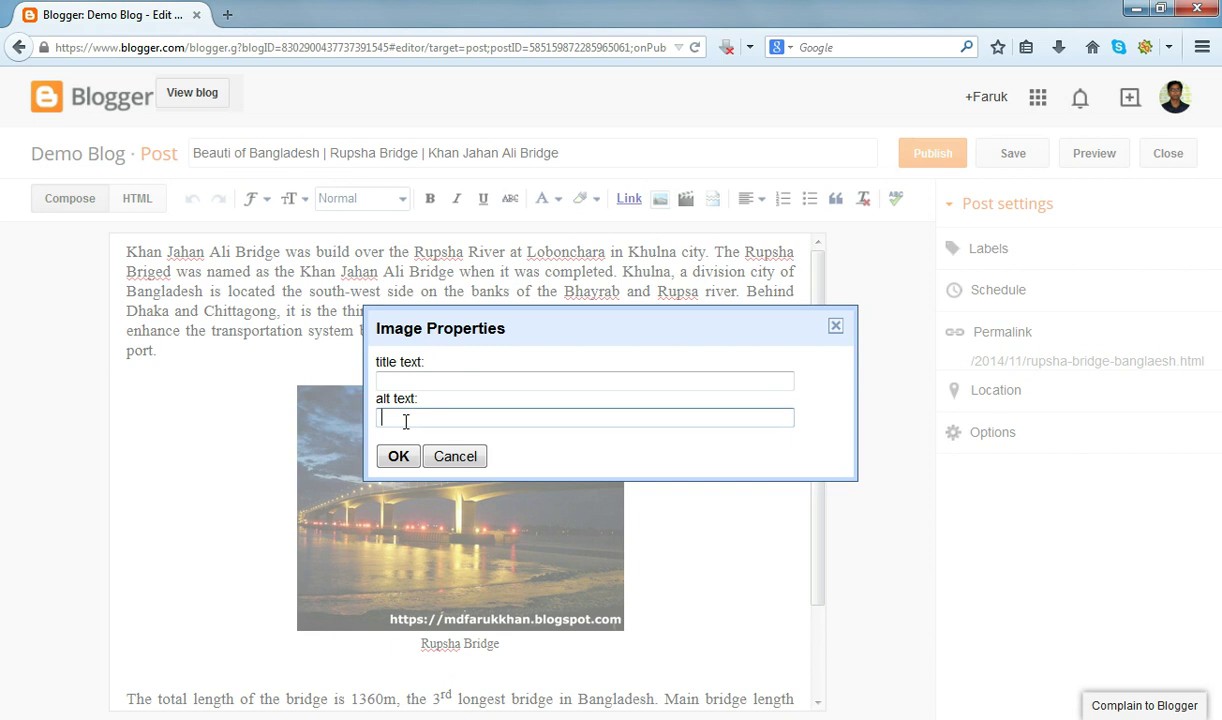
{"action": "left_click", "coordinate": [474, 374]}
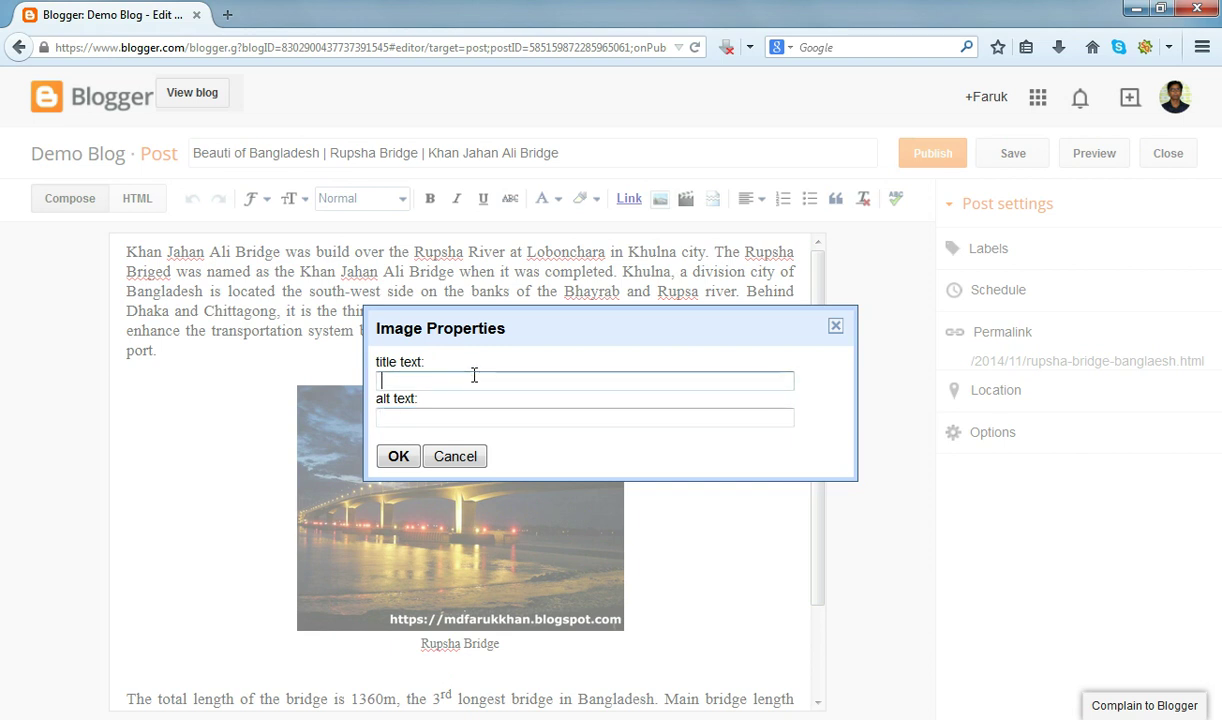
{"action": "type", "text": "This image is about Rupsha Brid"}
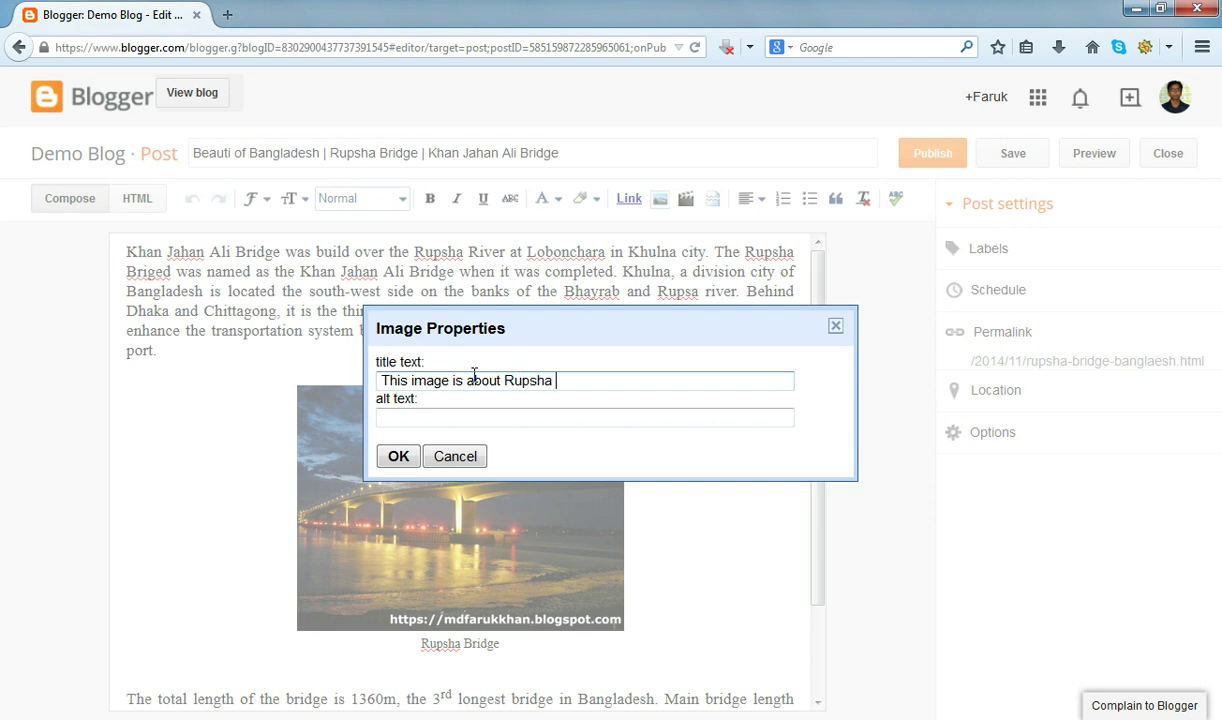
{"action": "type", "text": "ge in Bangladesh"}
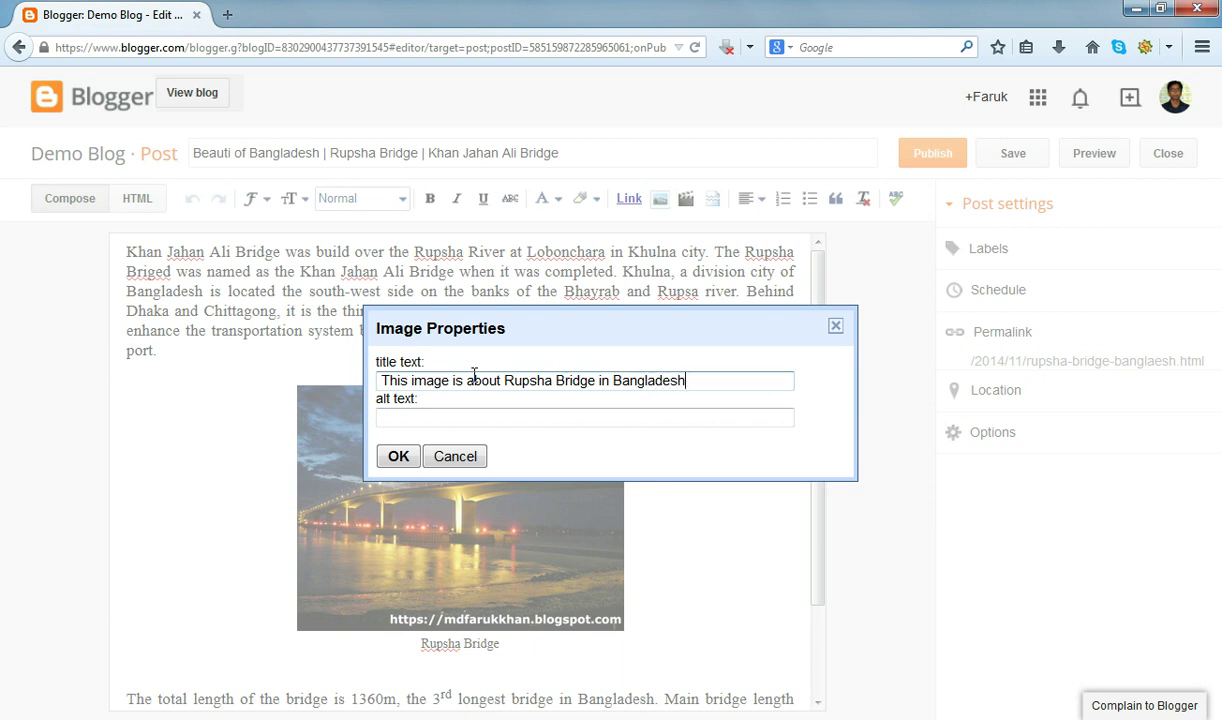
{"action": "left_click", "coordinate": [515, 416]}
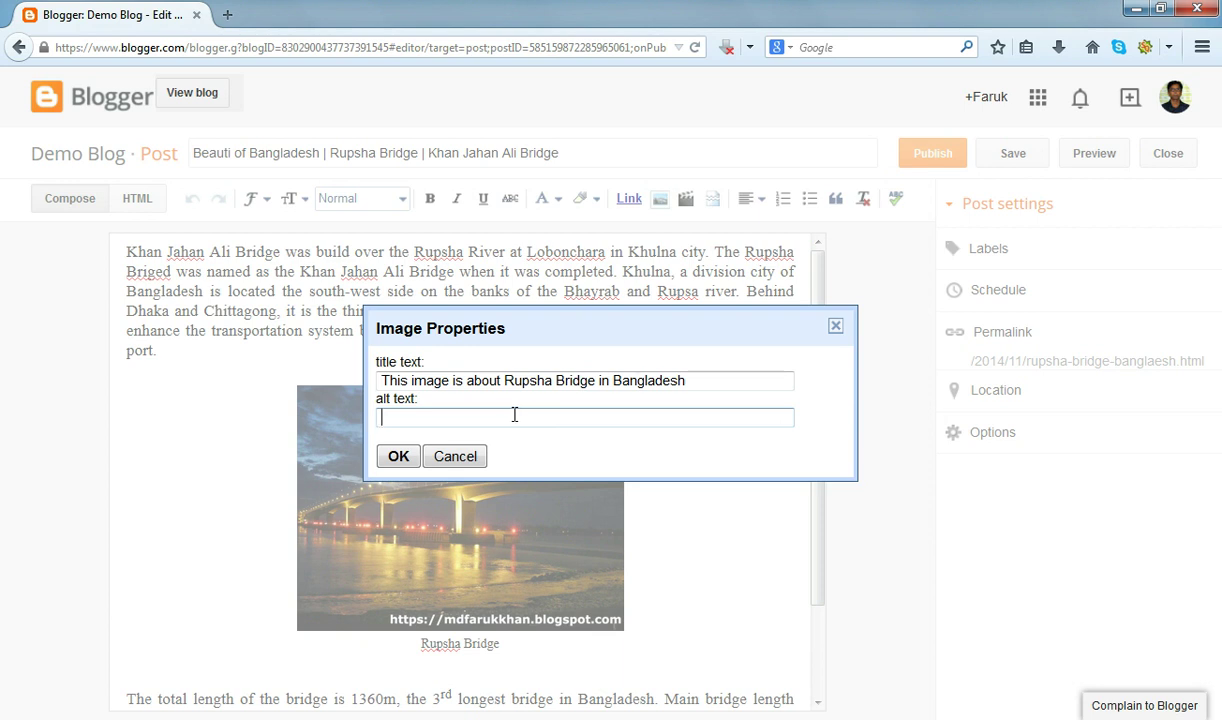
{"action": "type", "text": "rupsha bridge"}
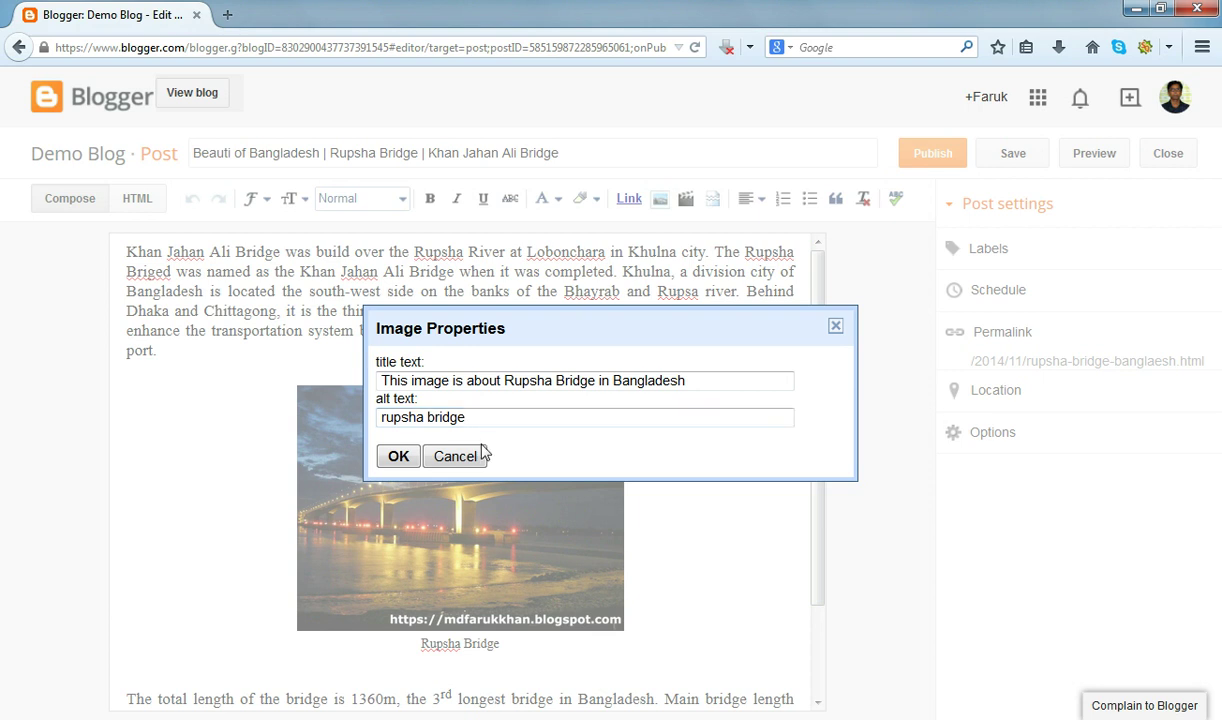
{"action": "left_click", "coordinate": [398, 456]}
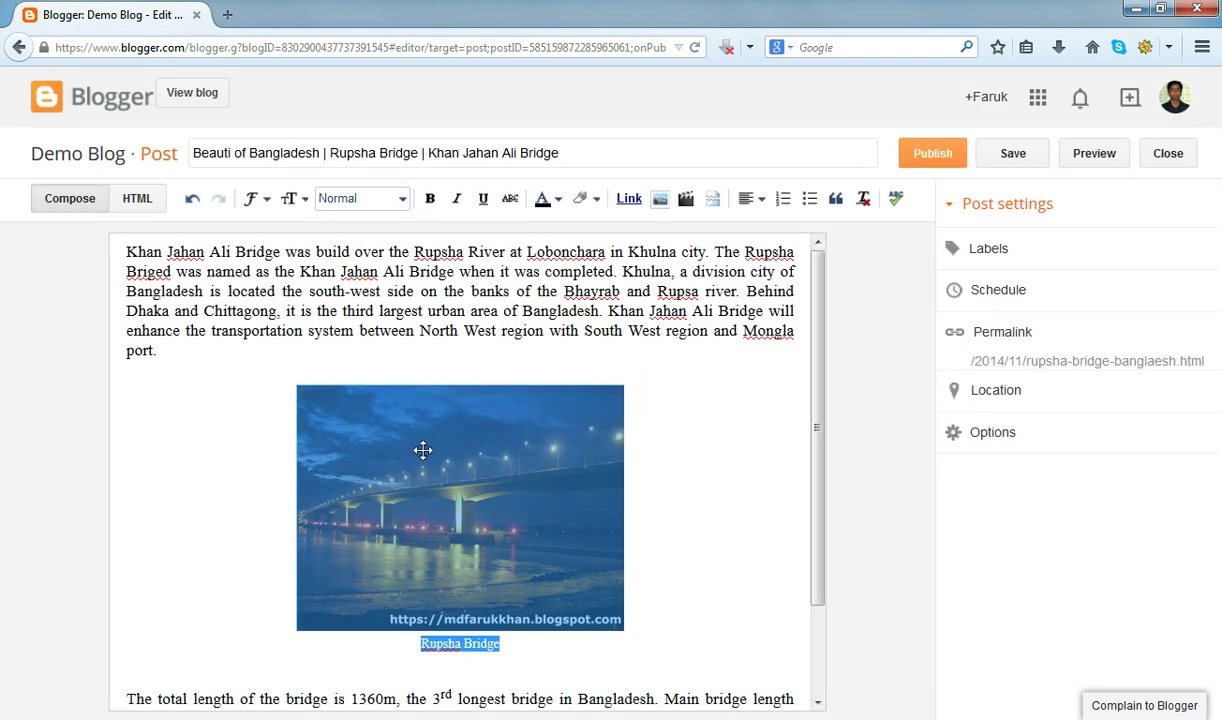
Step: Deselect the bridge image and preview the post, examining the image, its caption and the surrounding paragraphs
{"action": "left_click", "coordinate": [708, 496]}
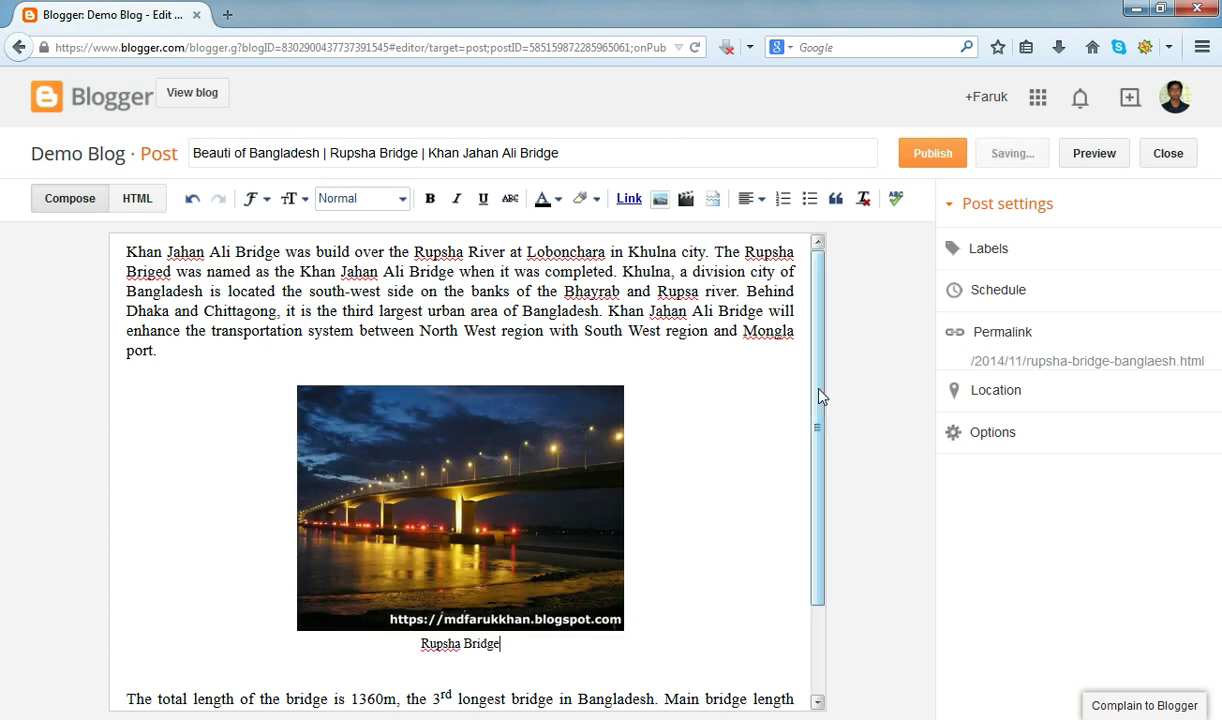
{"action": "left_click", "coordinate": [492, 433]}
{"action": "left_click", "coordinate": [681, 430]}
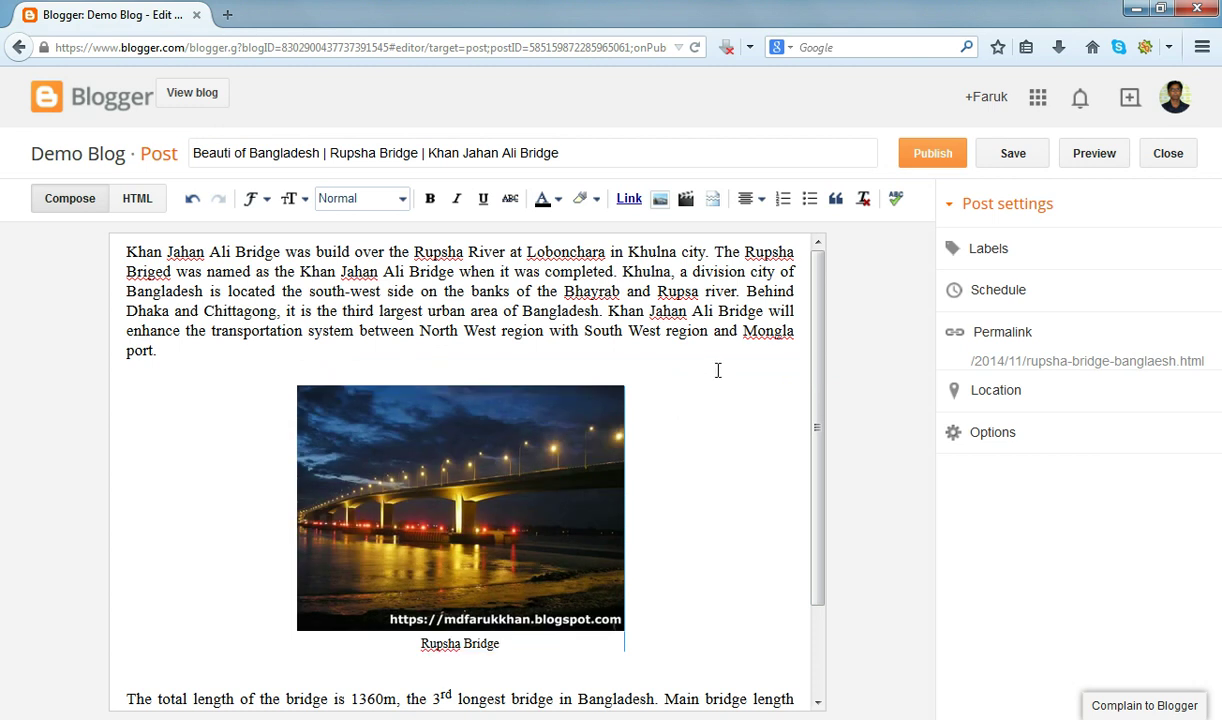
{"action": "left_click", "coordinate": [1092, 154]}
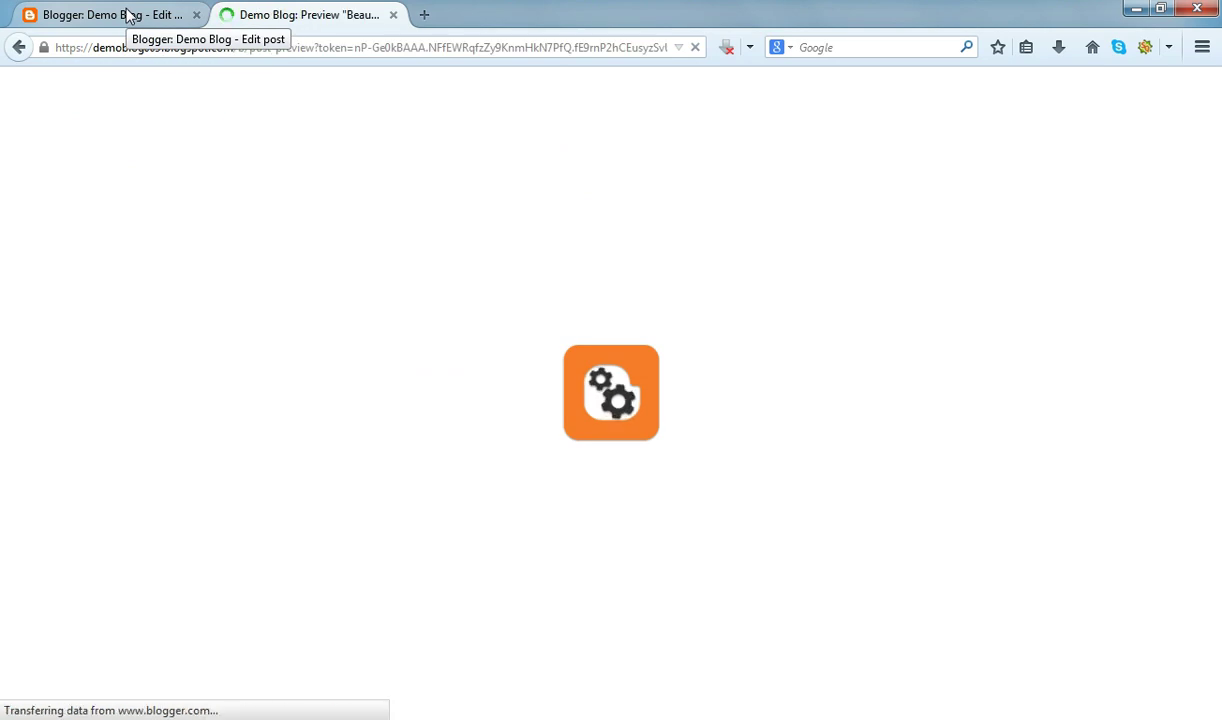
{"action": "scroll", "coordinate": [572, 370], "scroll_direction": "down", "scroll_amount": 3}
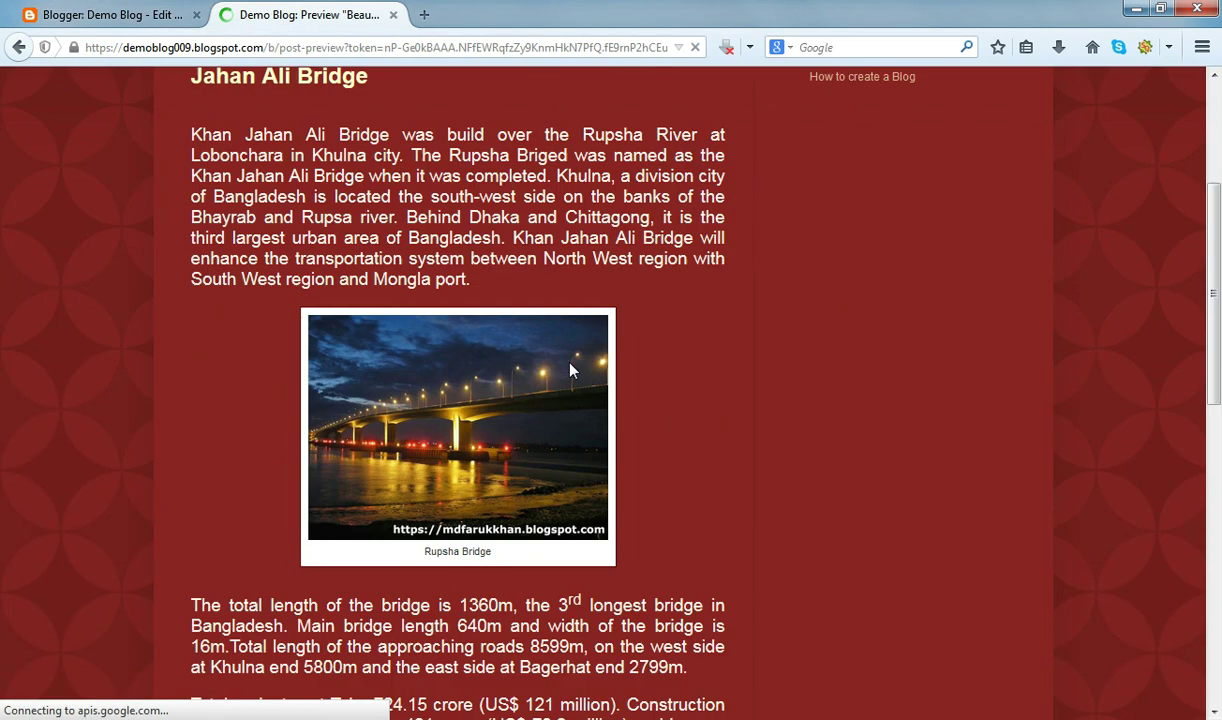
{"action": "scroll", "coordinate": [572, 370], "scroll_direction": "down", "scroll_amount": 2}
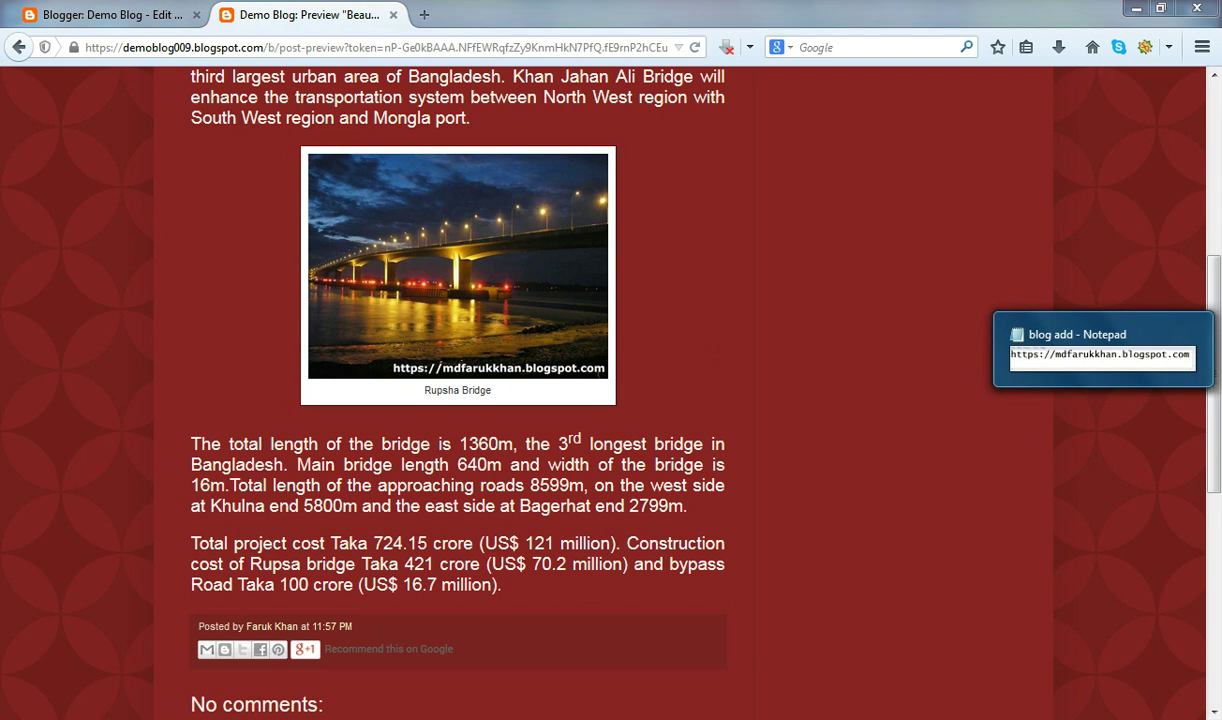
Step: Switch to the blog add file in Notepad to show the blog address over the post preview
{"action": "left_click", "coordinate": [1220, 349]}
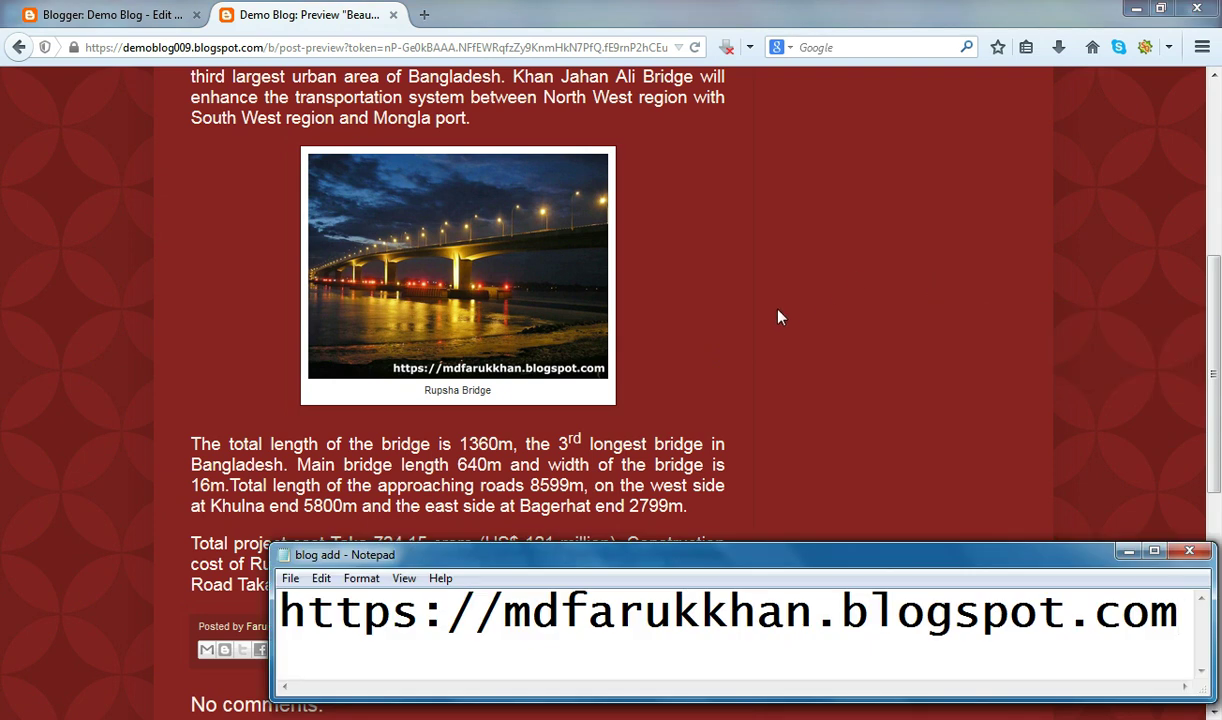